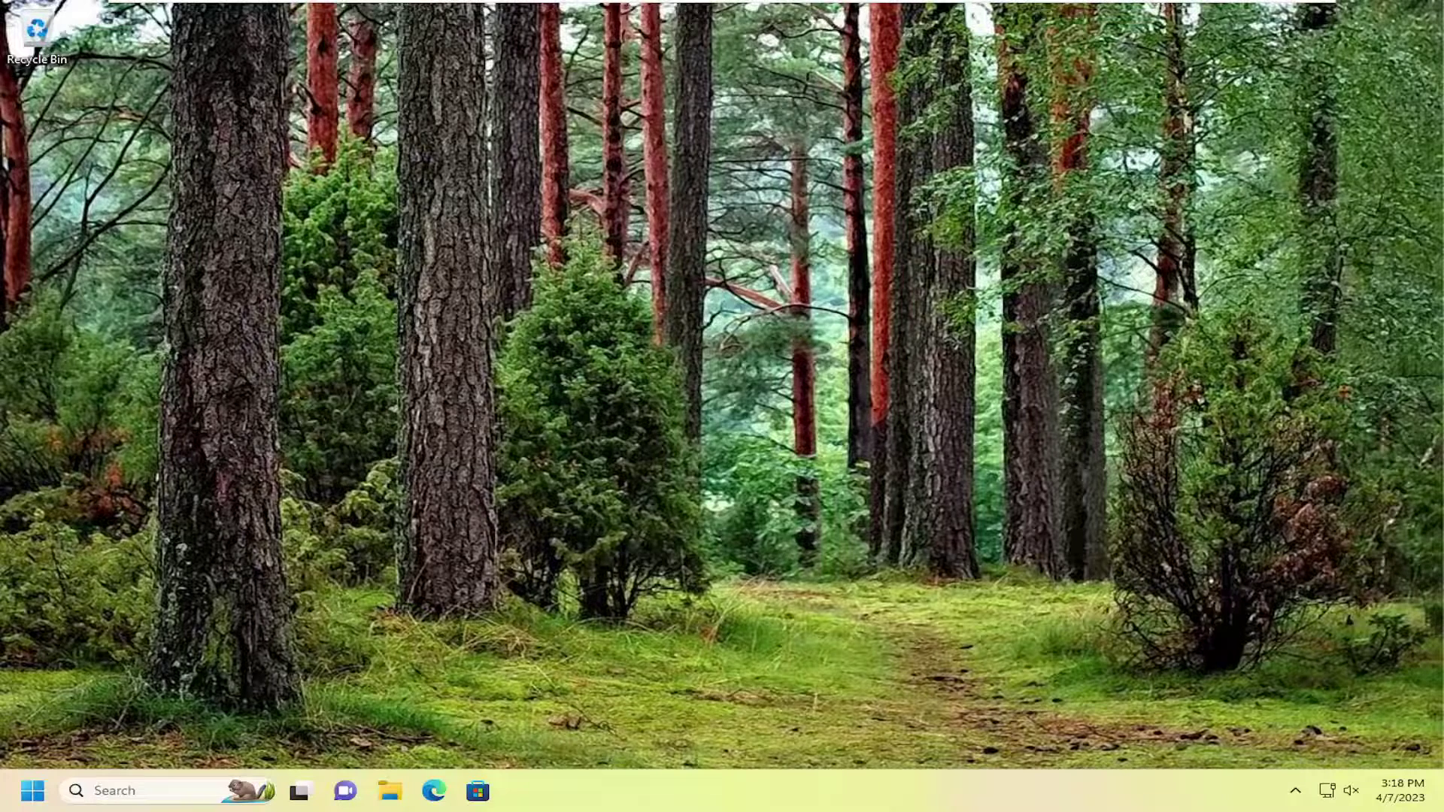
- Search for 'regedit' and run Registry Editor as administrator, approving the UAC prompt
left_click(145, 790)
type("regedit")
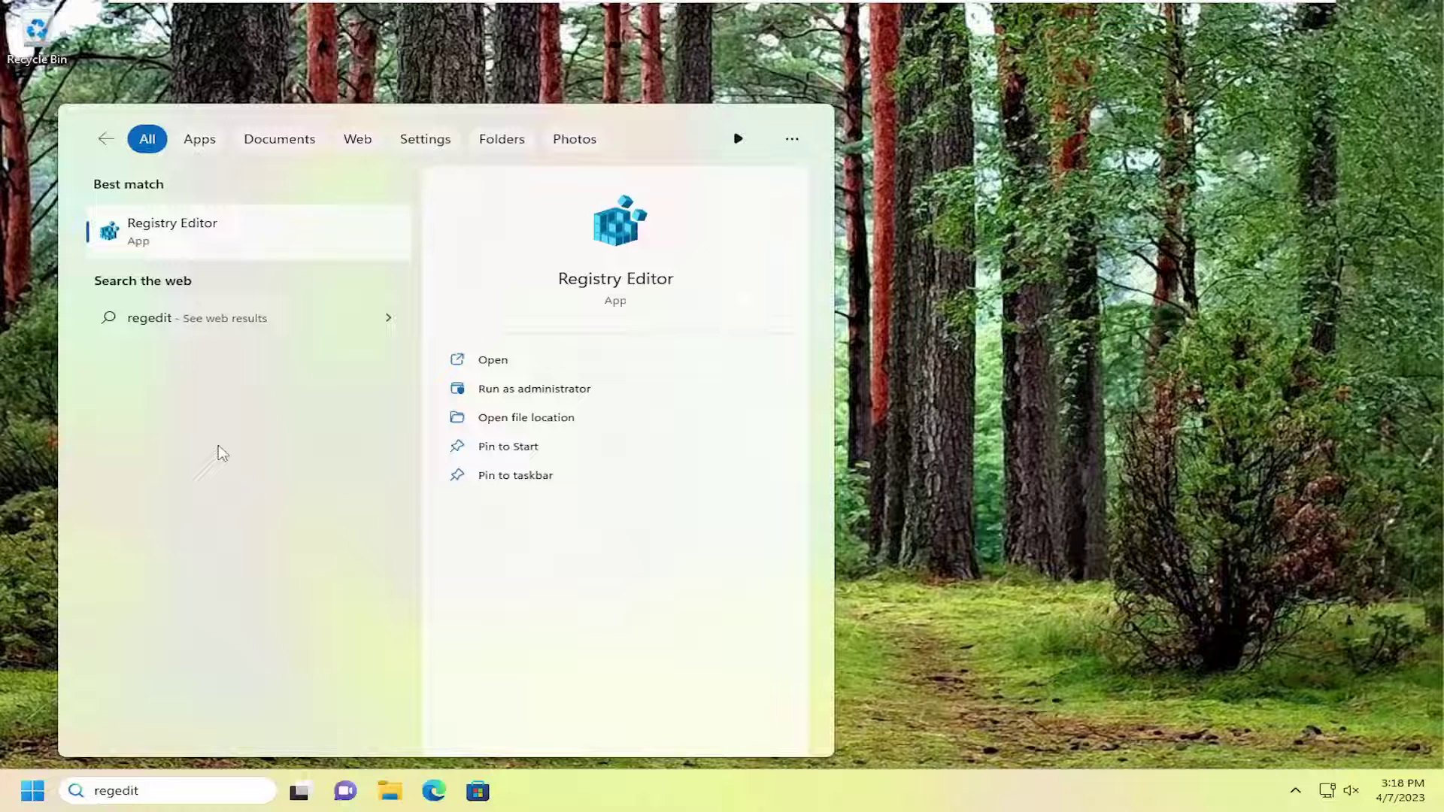
right_click(173, 225)
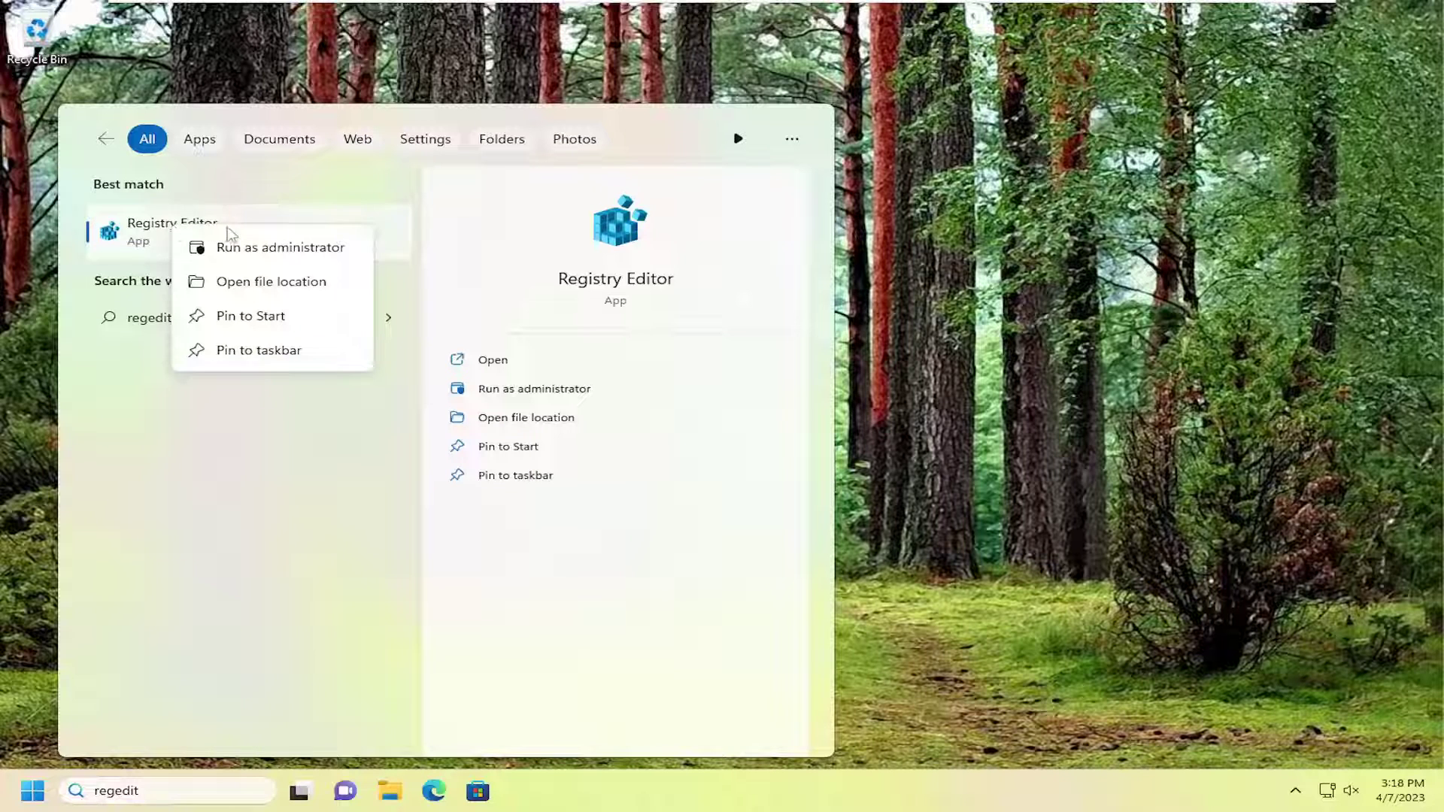
left_click(261, 250)
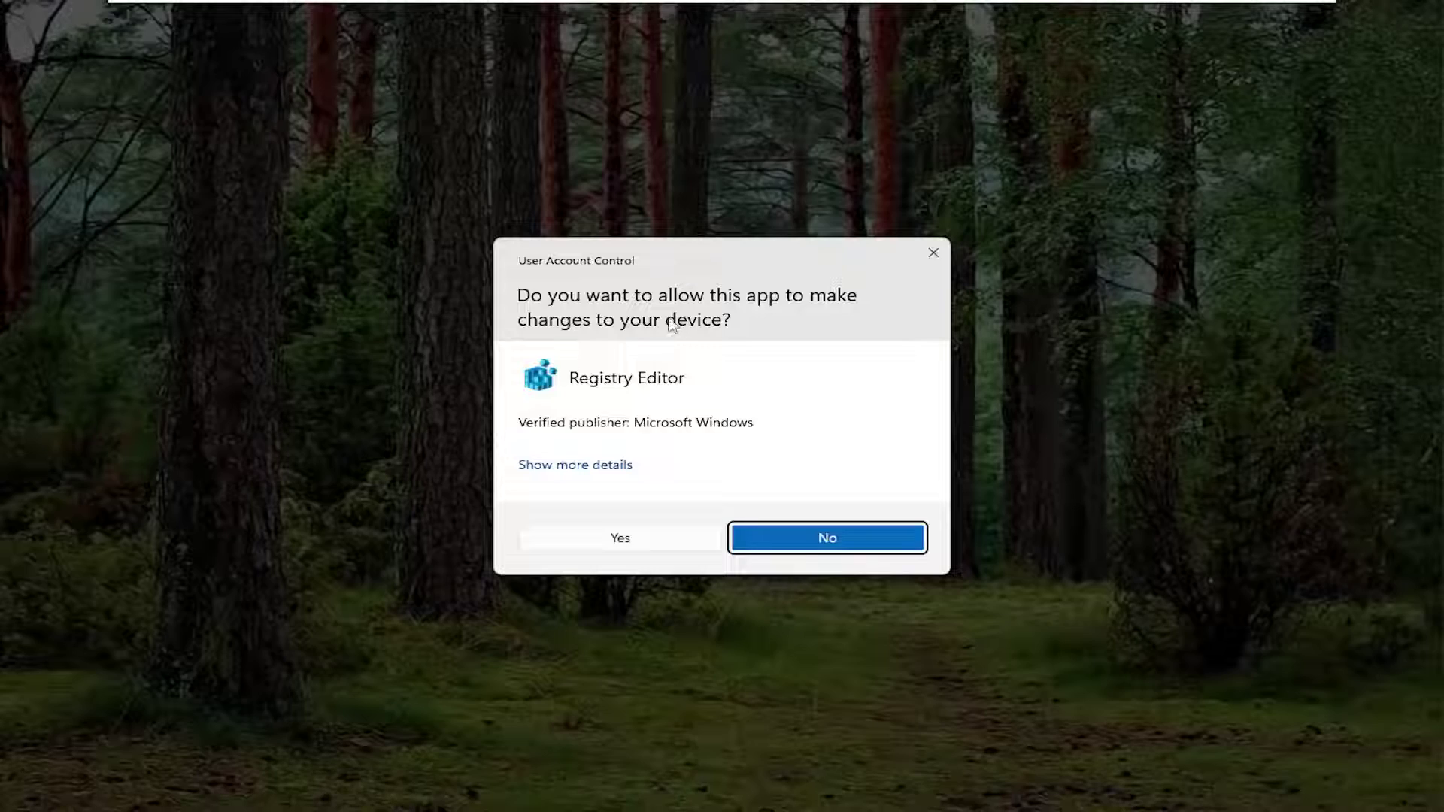
left_click(612, 539)
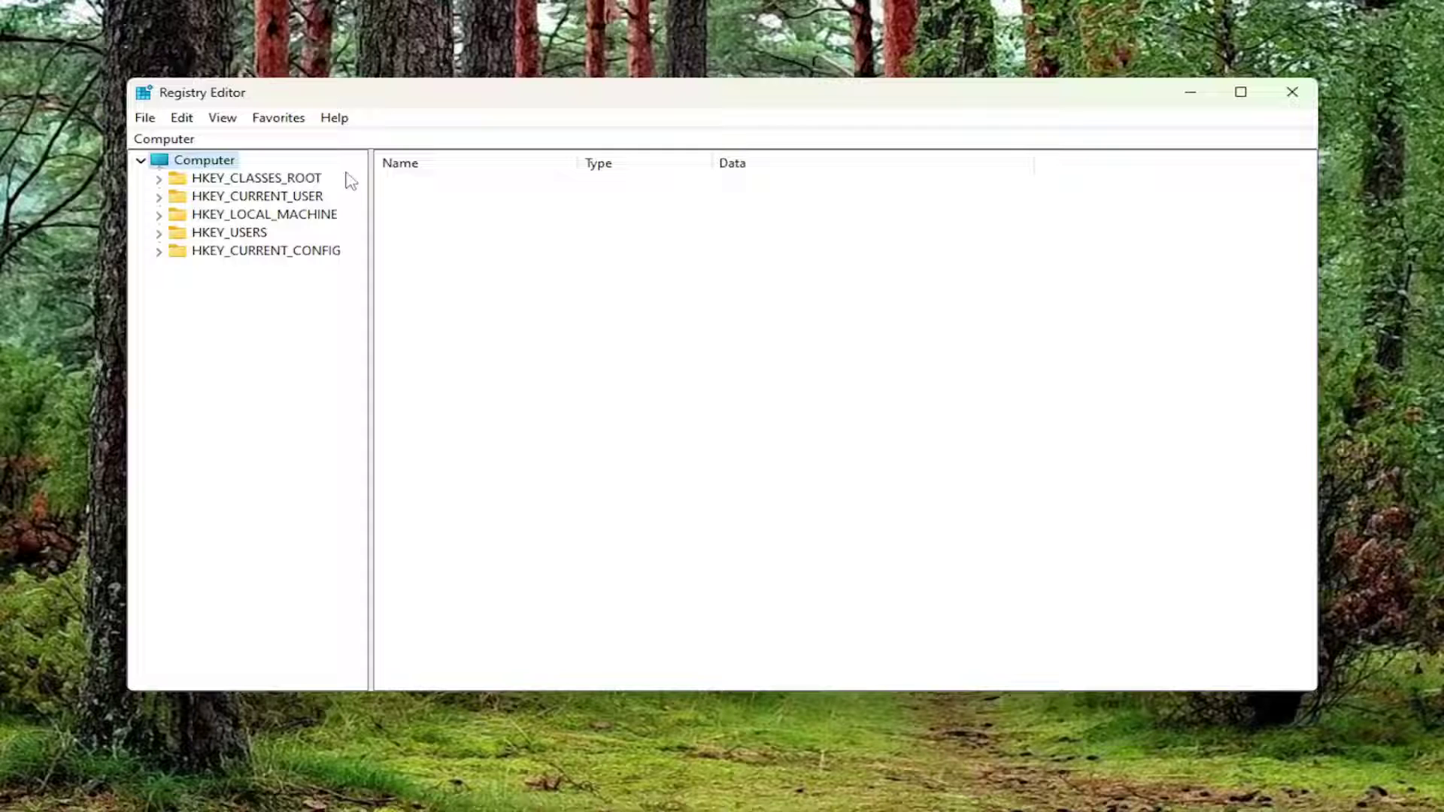
left_click(141, 120)
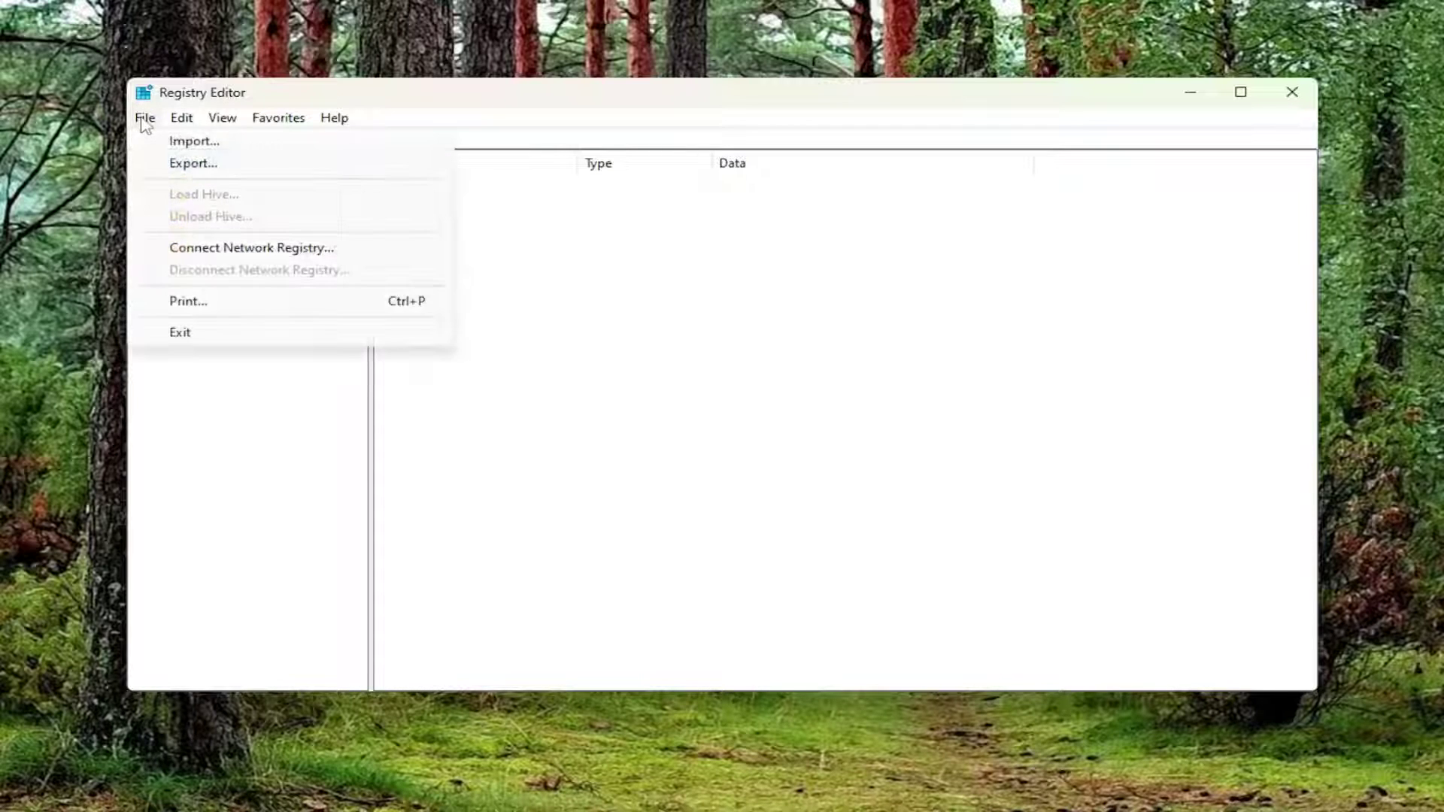
left_click(188, 164)
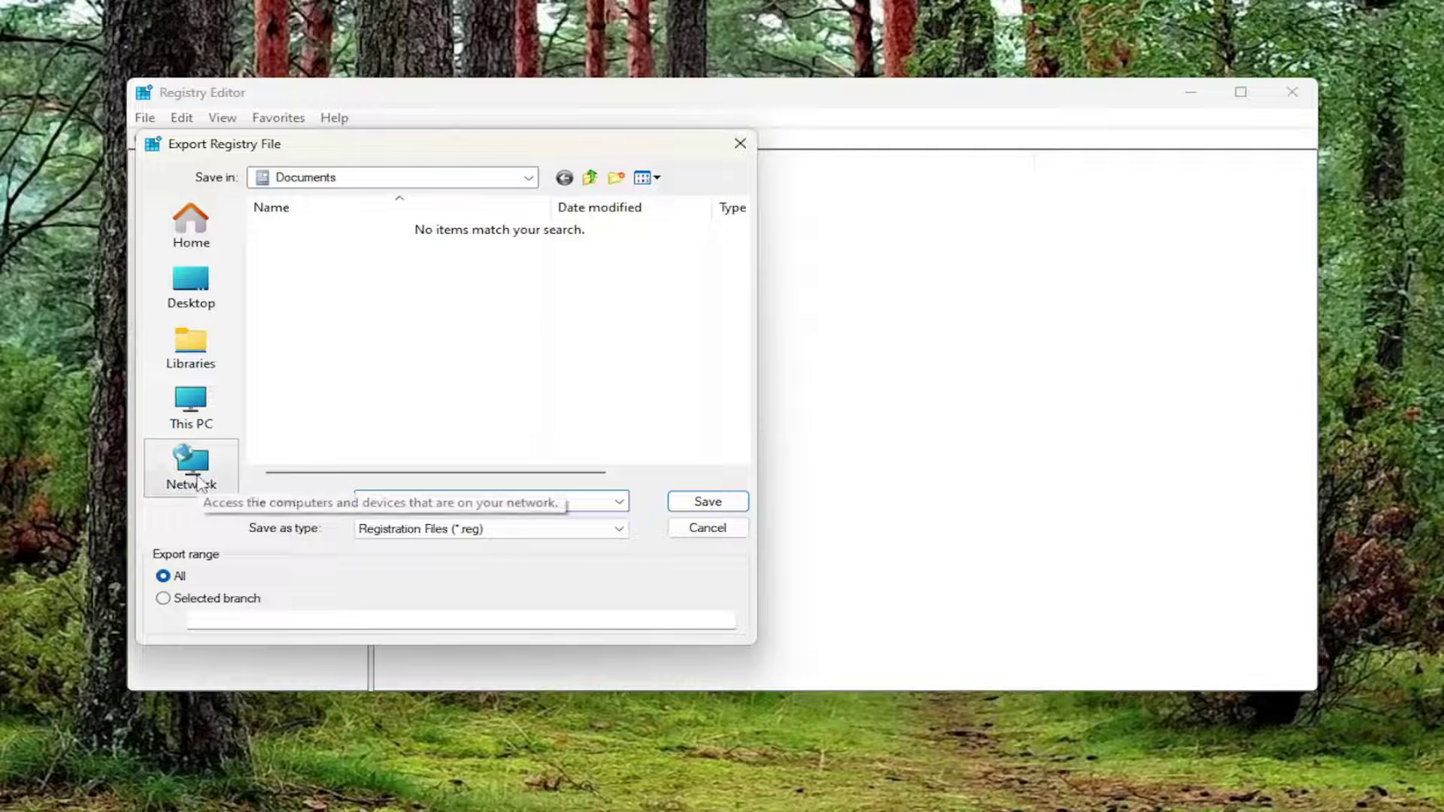
left_click(738, 143)
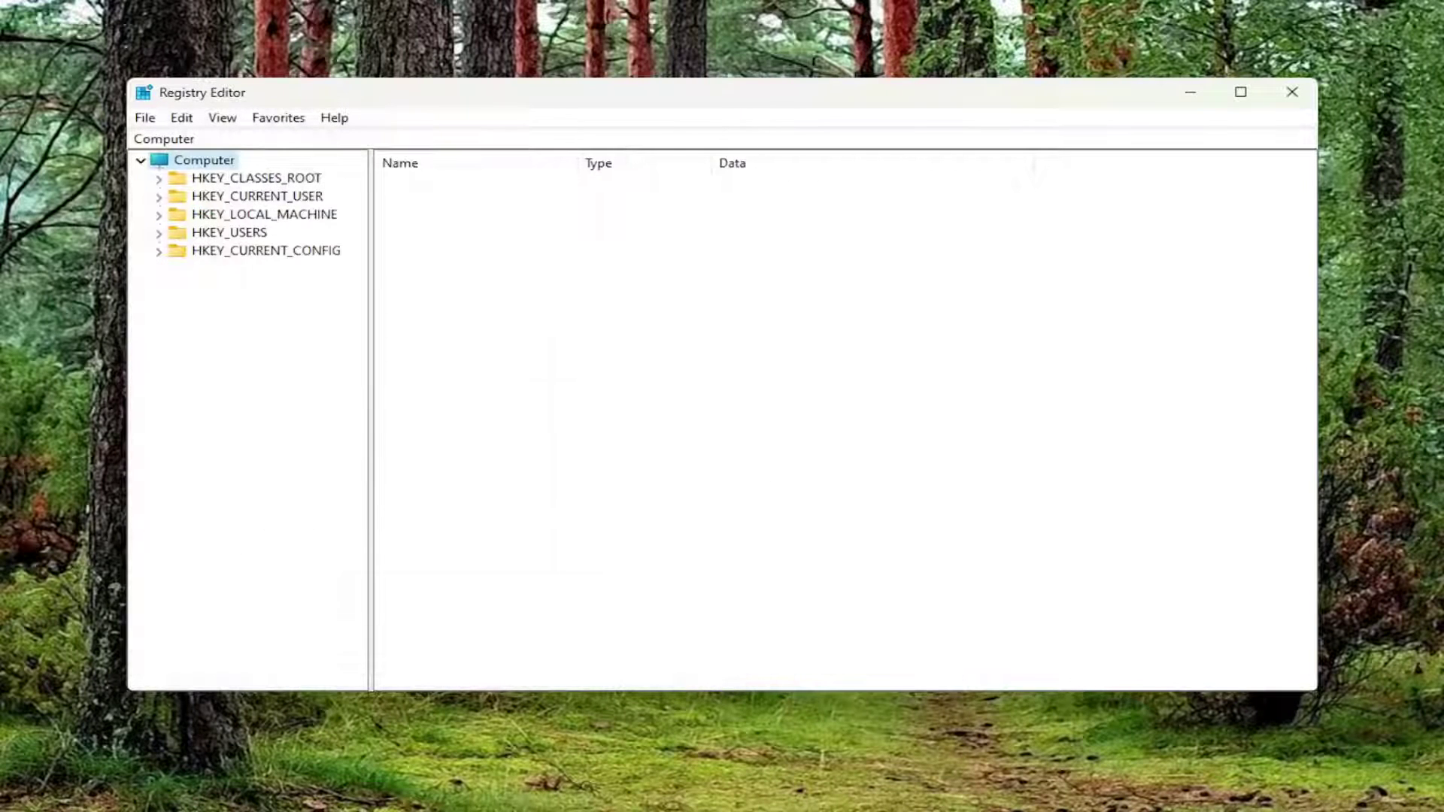
left_click(145, 118)
left_click(166, 142)
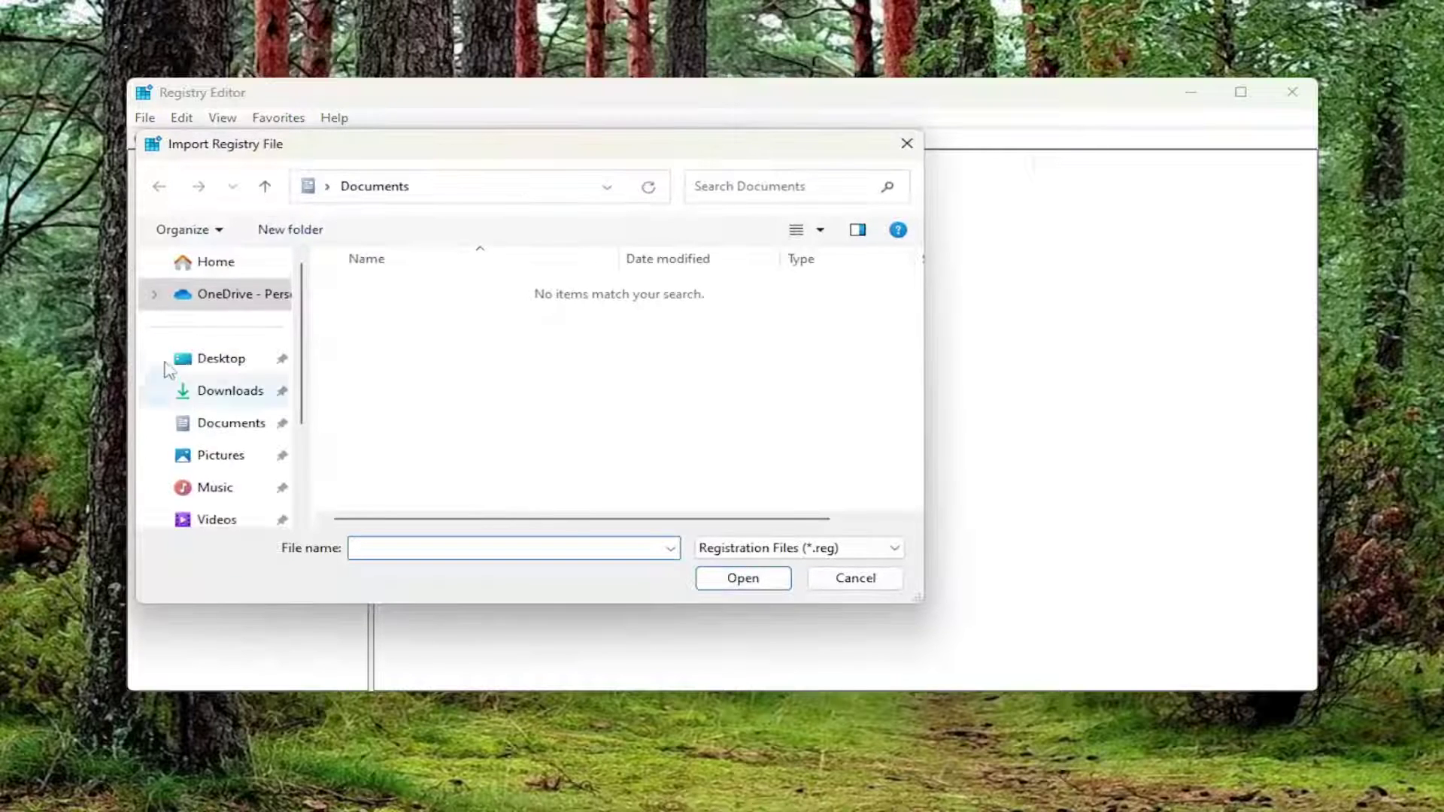
scroll(229, 436, "down", 2)
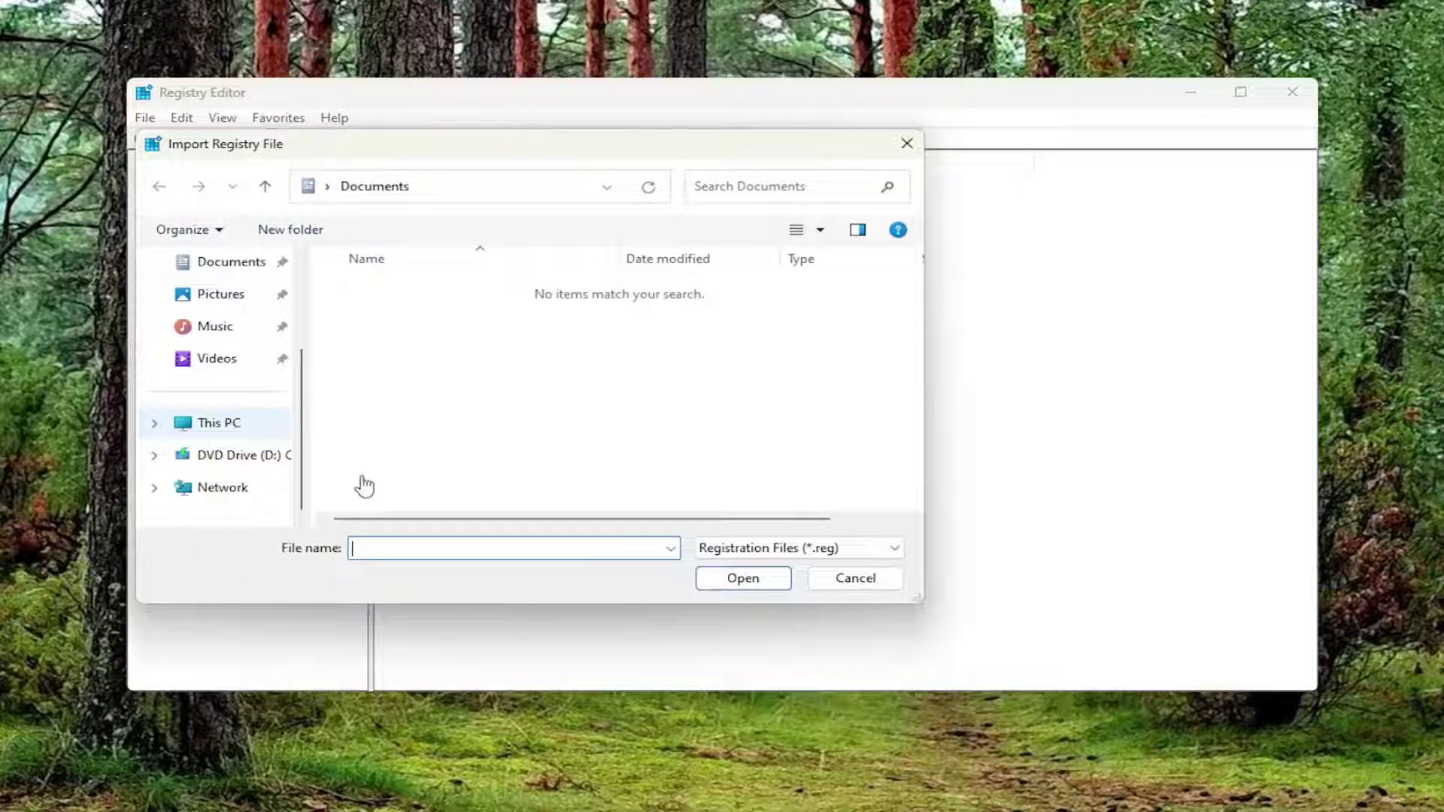
left_click(831, 580)
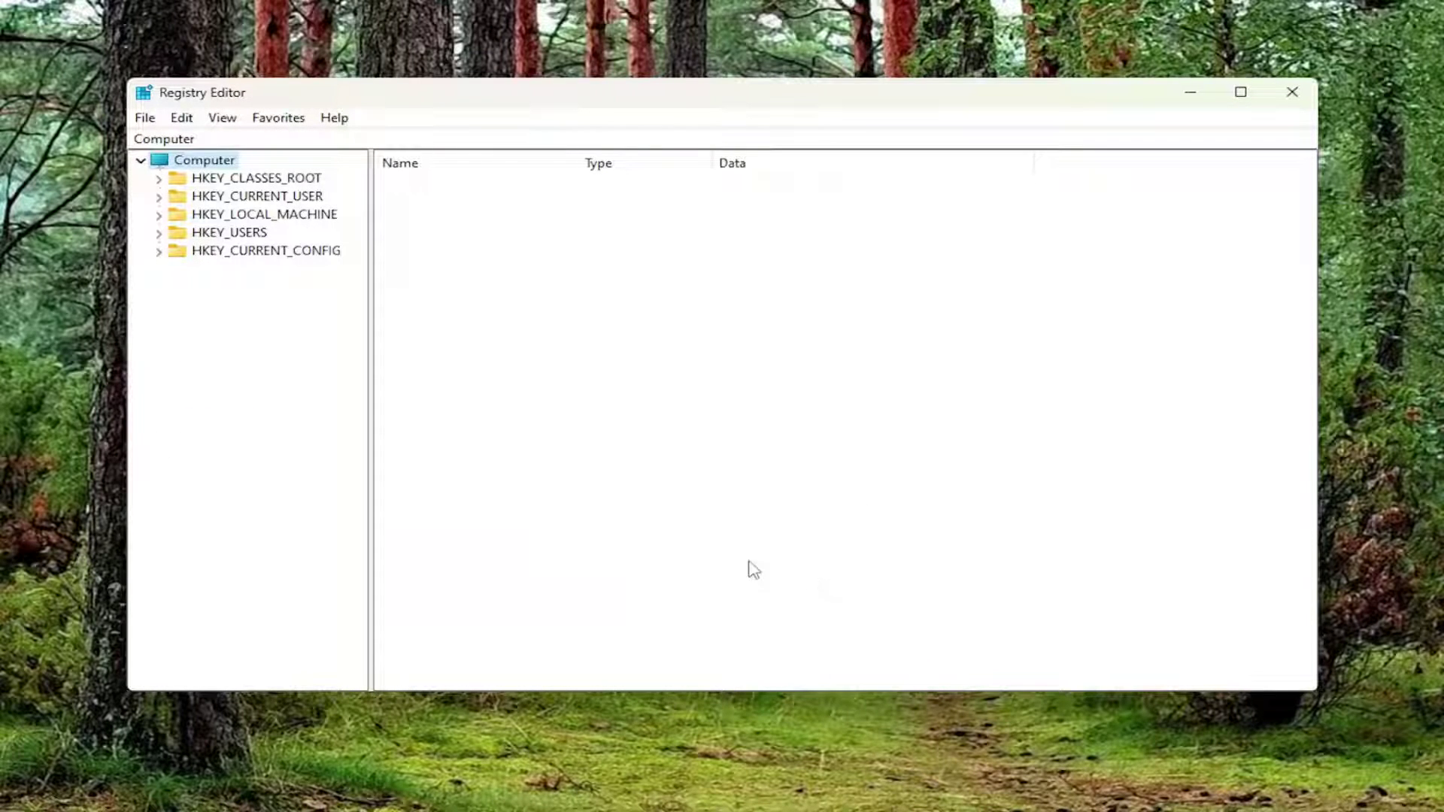
- Expand HKEY_LOCAL_MACHINE\SYSTEM\CurrentControlSet\Control in the tree and select the Print key
double_click(283, 218)
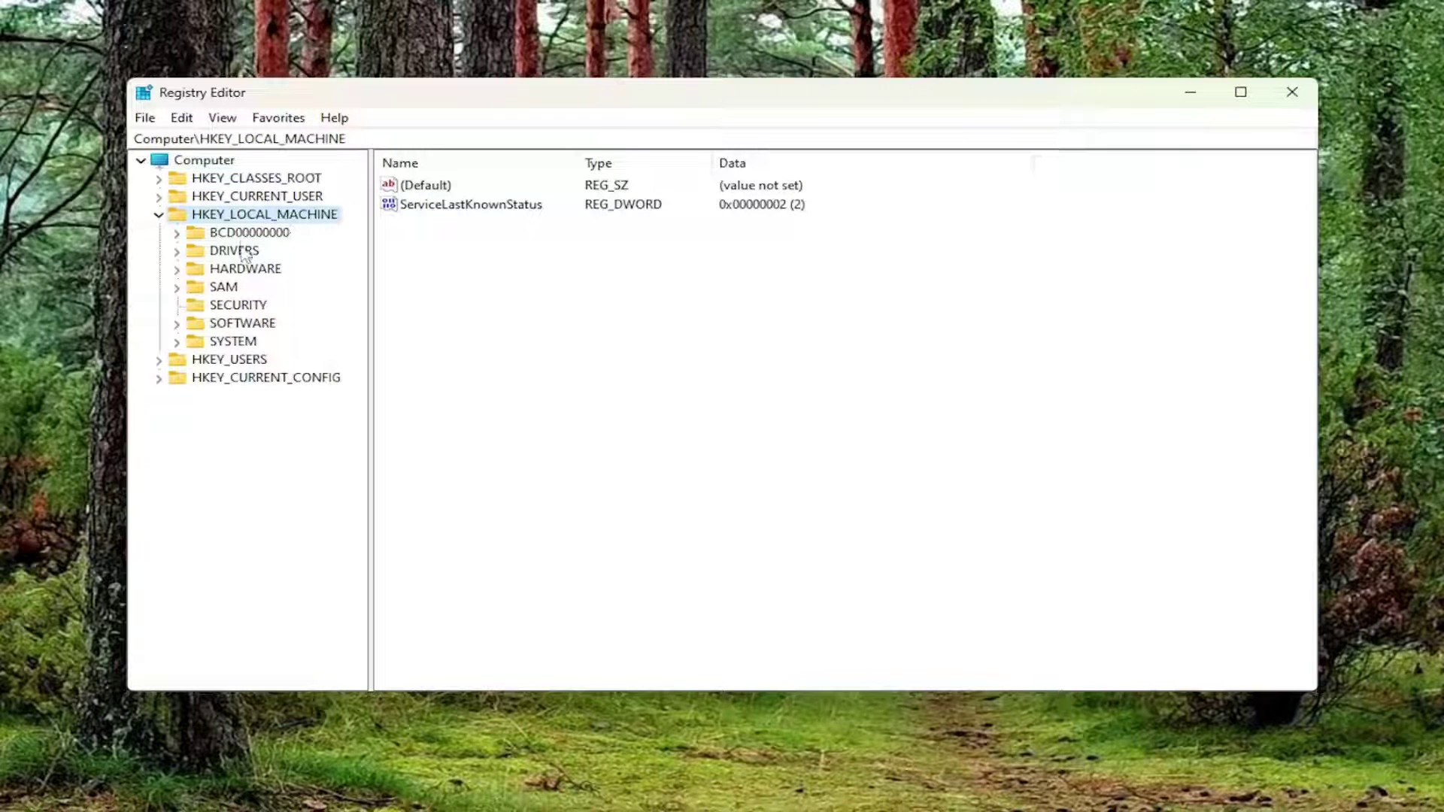
double_click(214, 343)
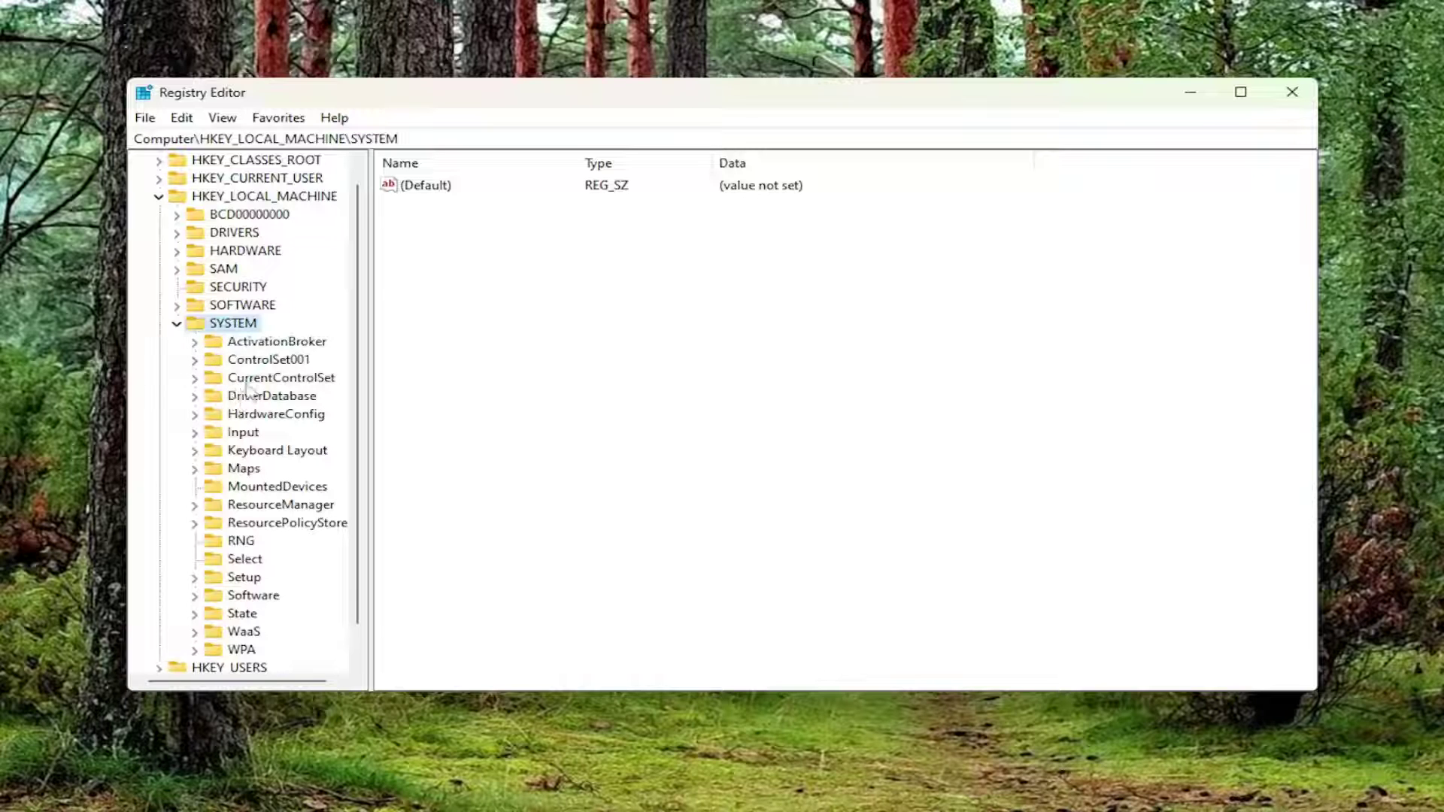
double_click(301, 378)
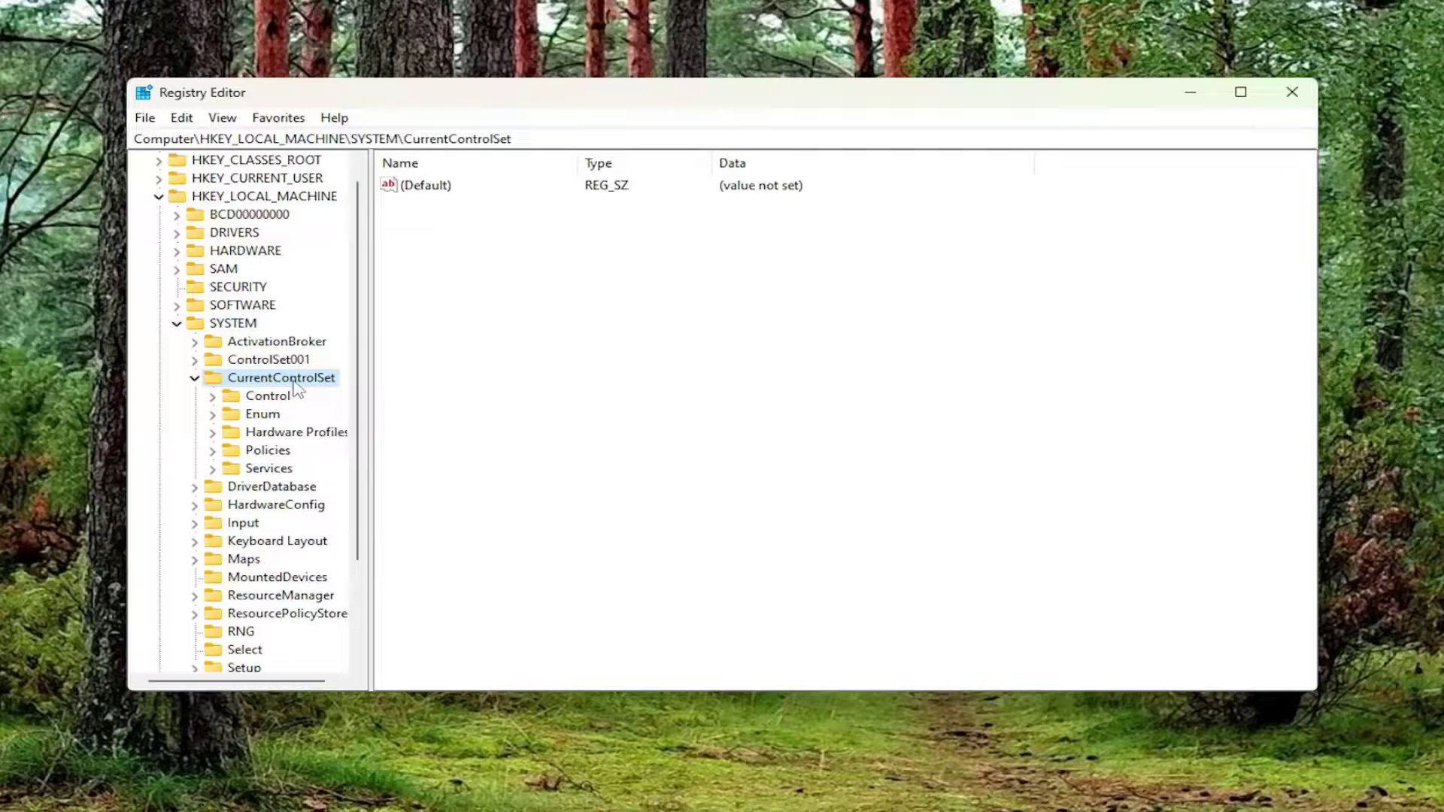
double_click(256, 398)
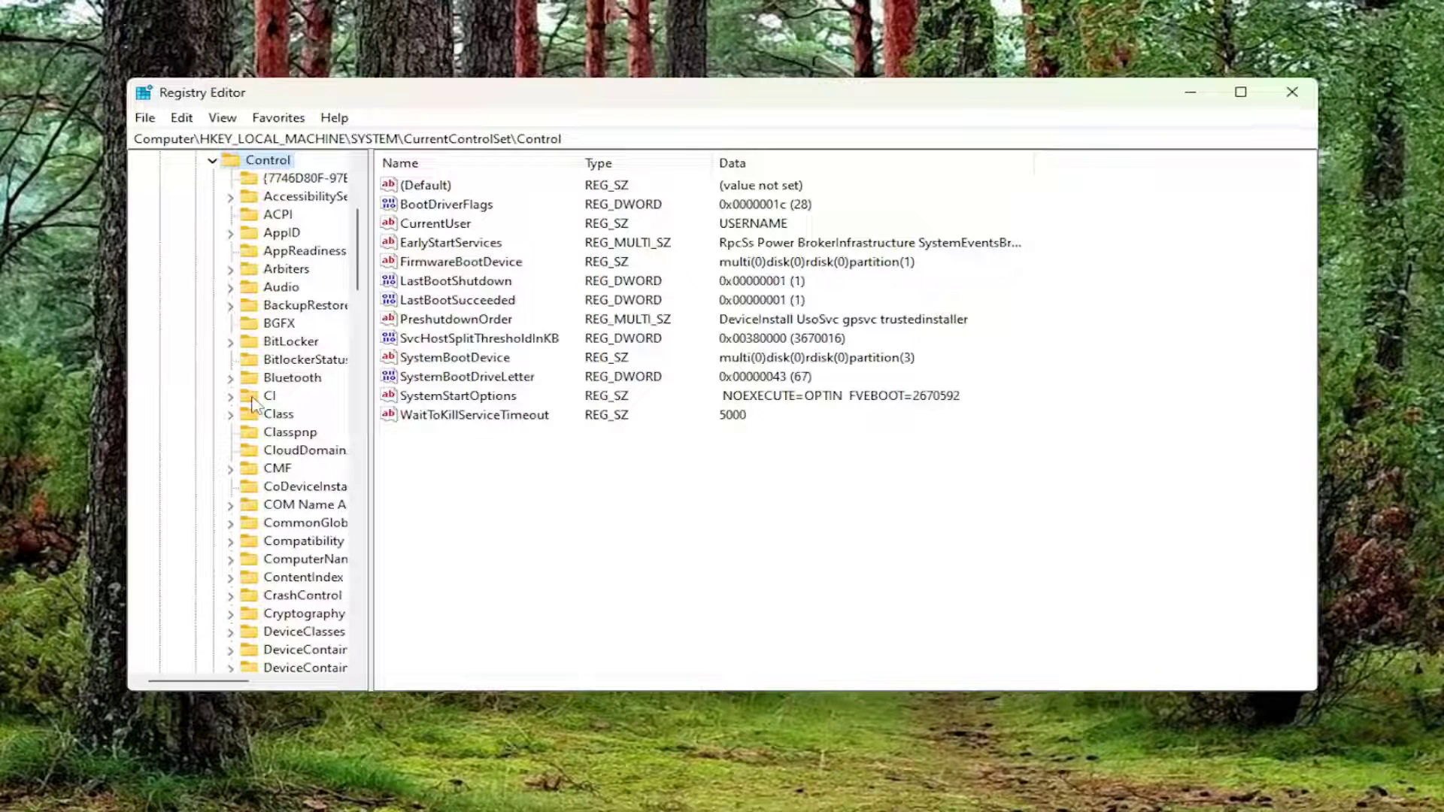
scroll(263, 443, "down", 20)
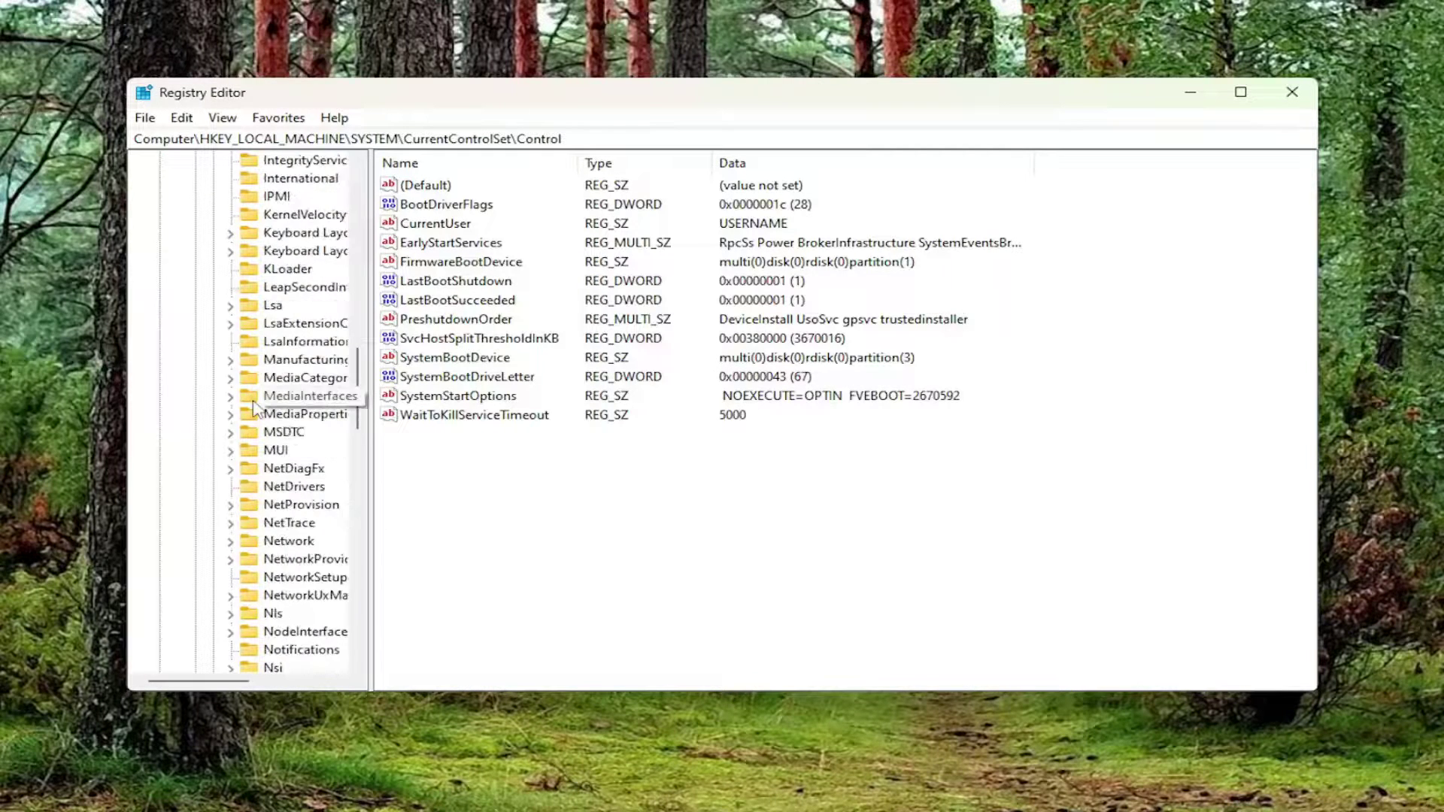
scroll(269, 481, "down", 4)
scroll(277, 338, "up", 7)
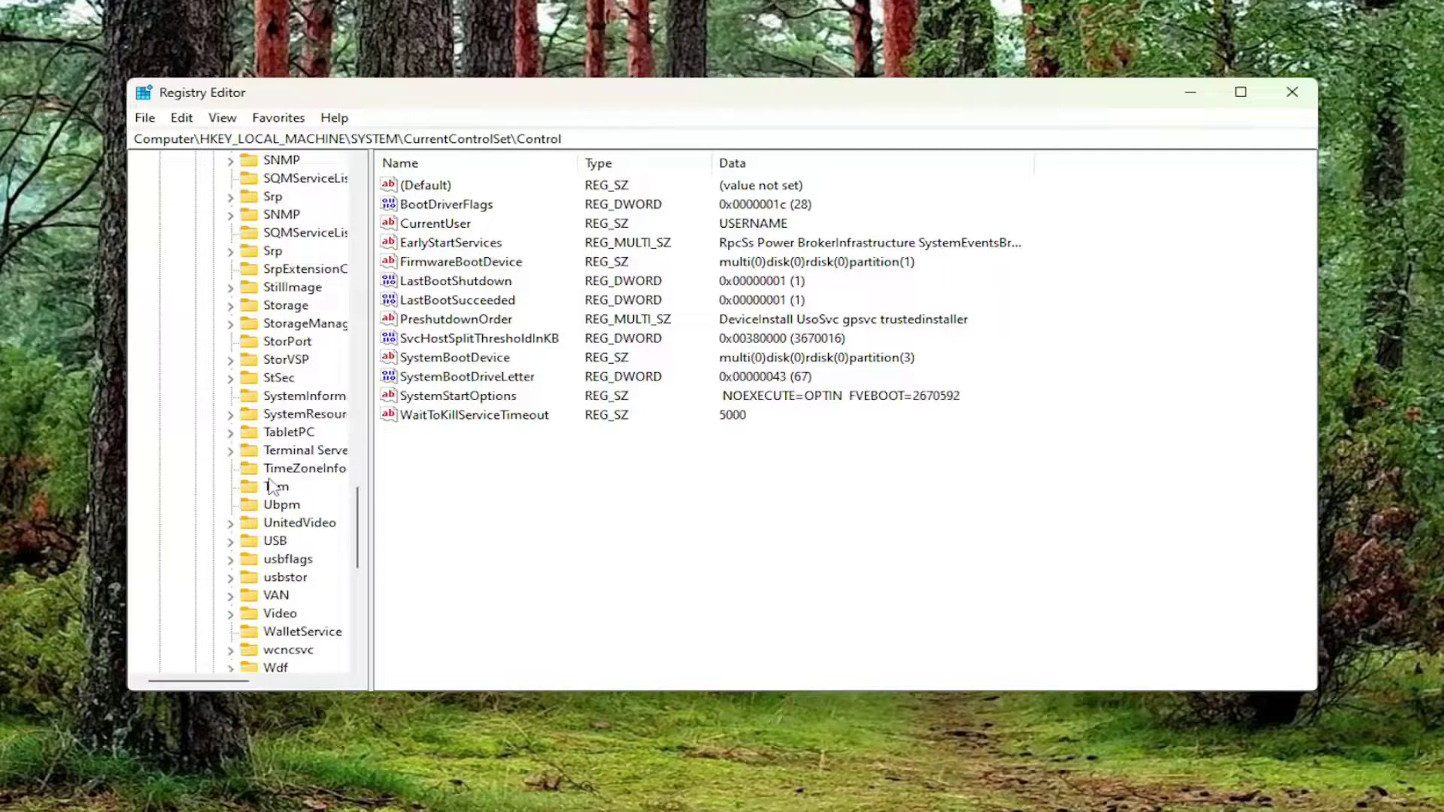
left_click(276, 215)
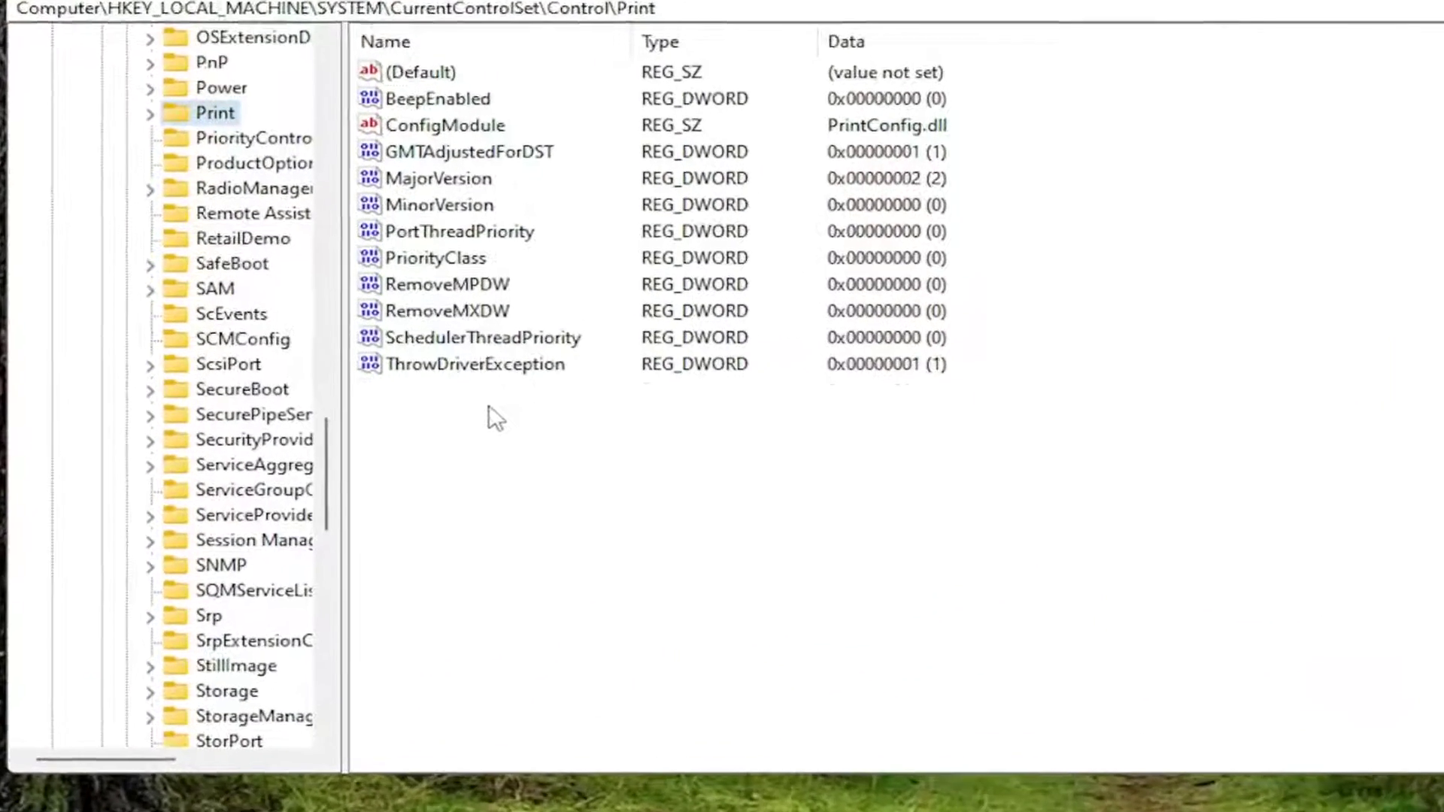
- Create a DWORD (32-bit) value named RpcAuthnLevelPrivacyEnabled under Print with value data 0
right_click(489, 407)
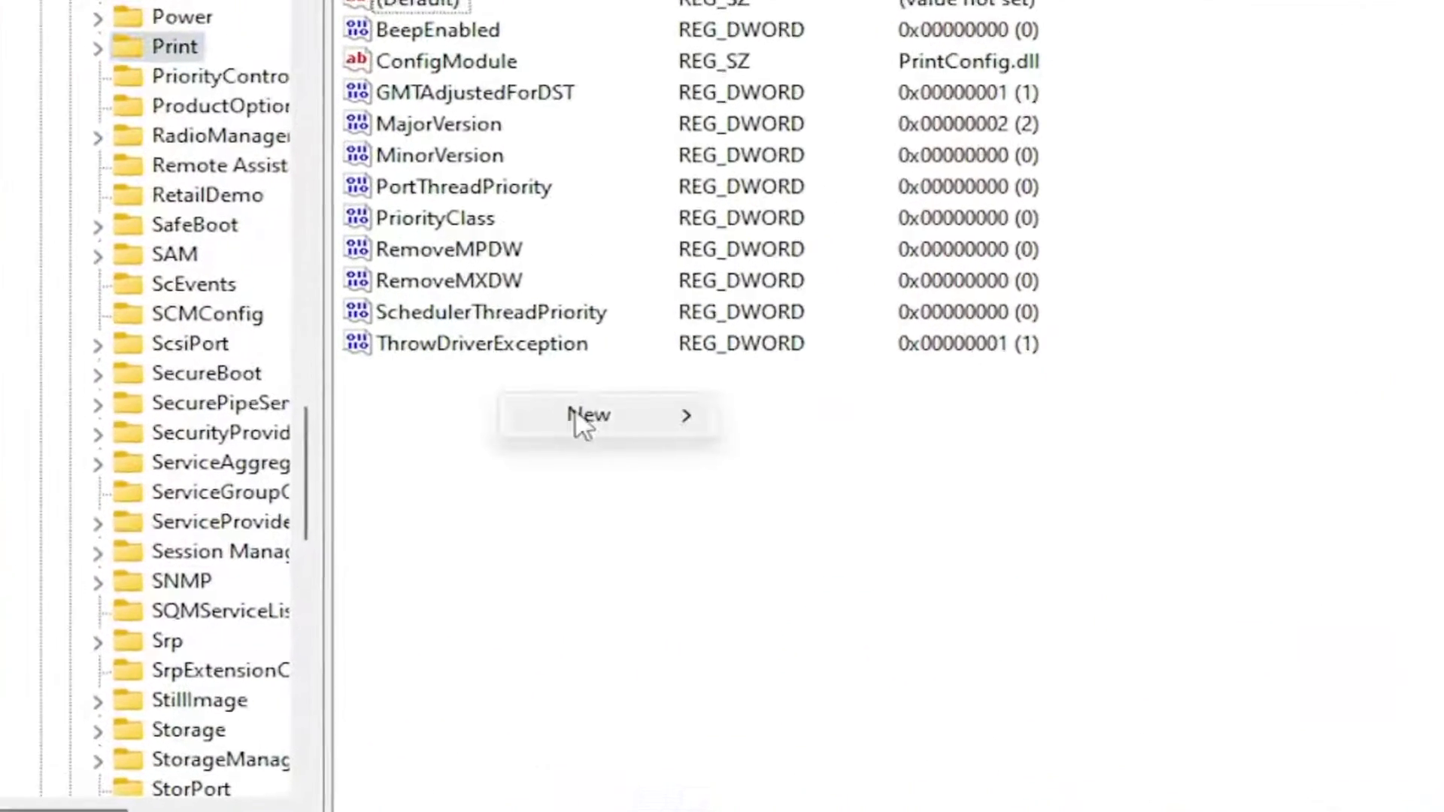
mouse_move(578, 430)
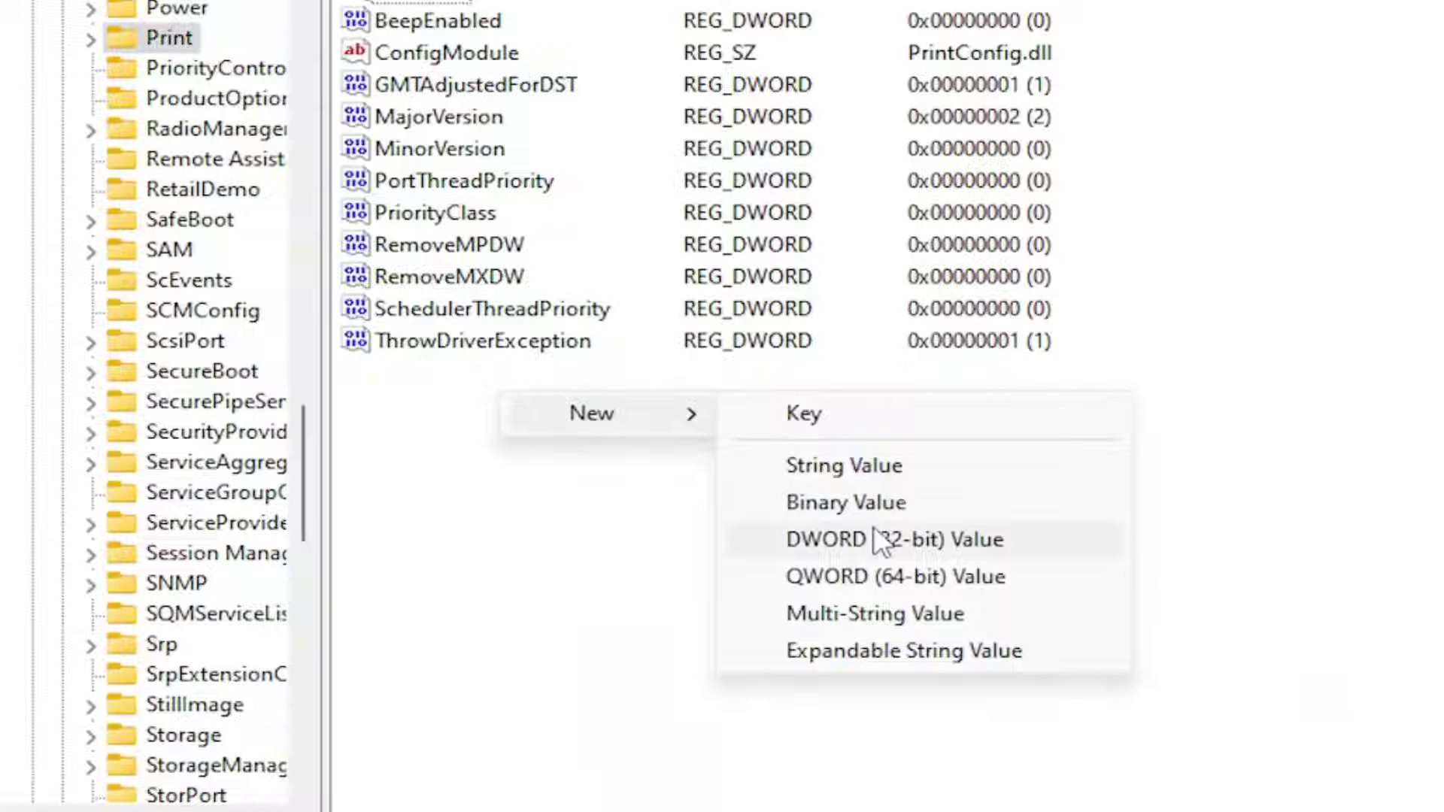
left_click(880, 540)
key("BackSpace")
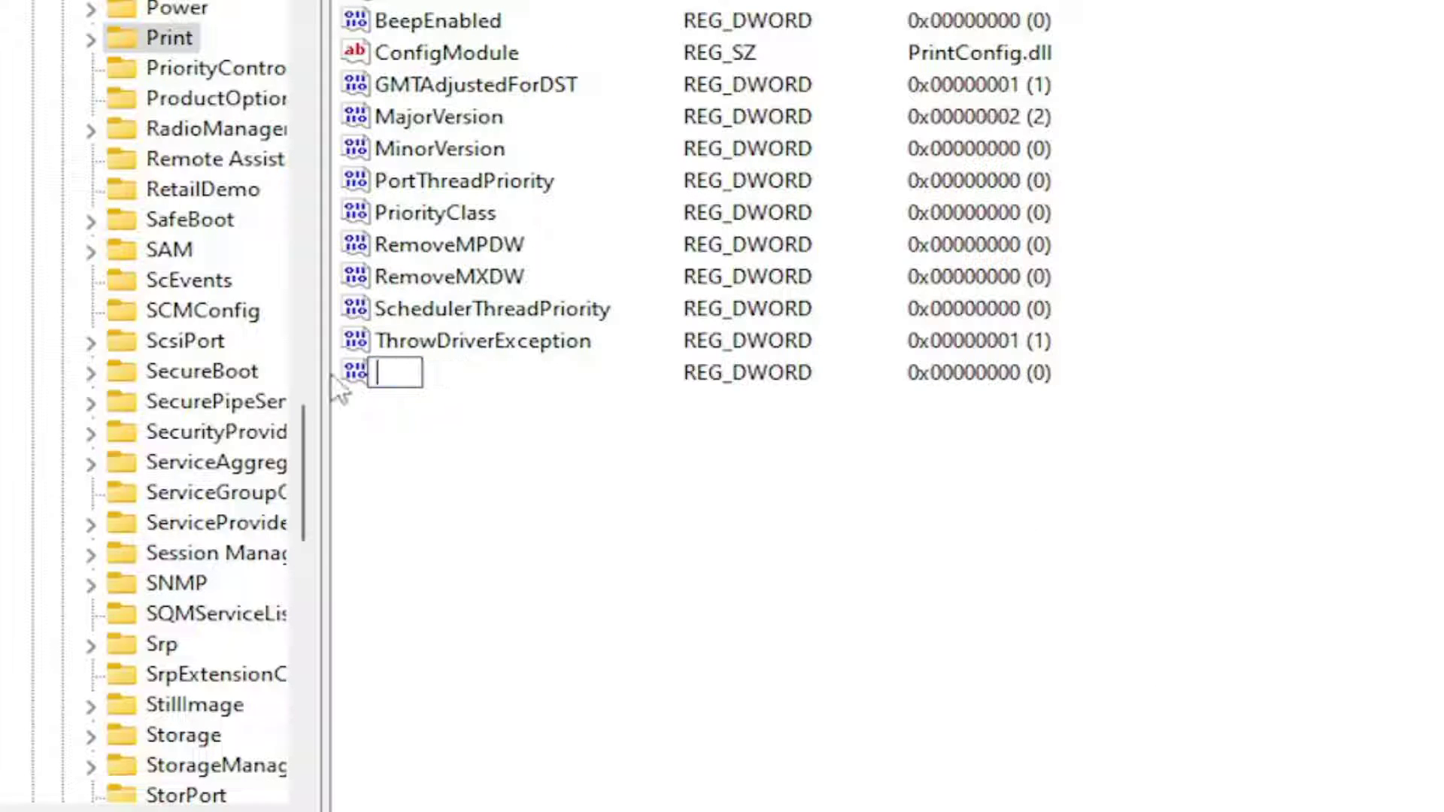
type("Rpc")
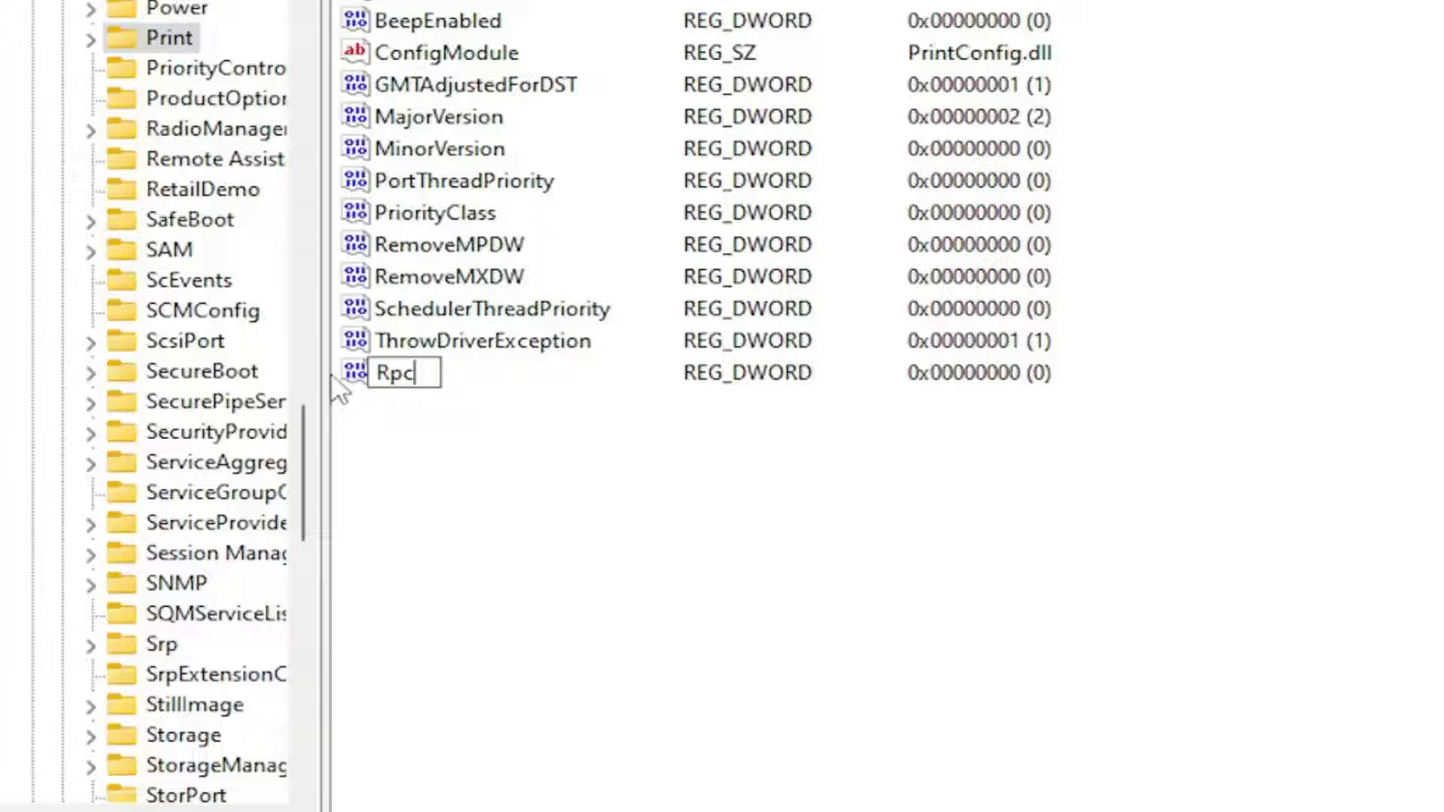
type("Aut")
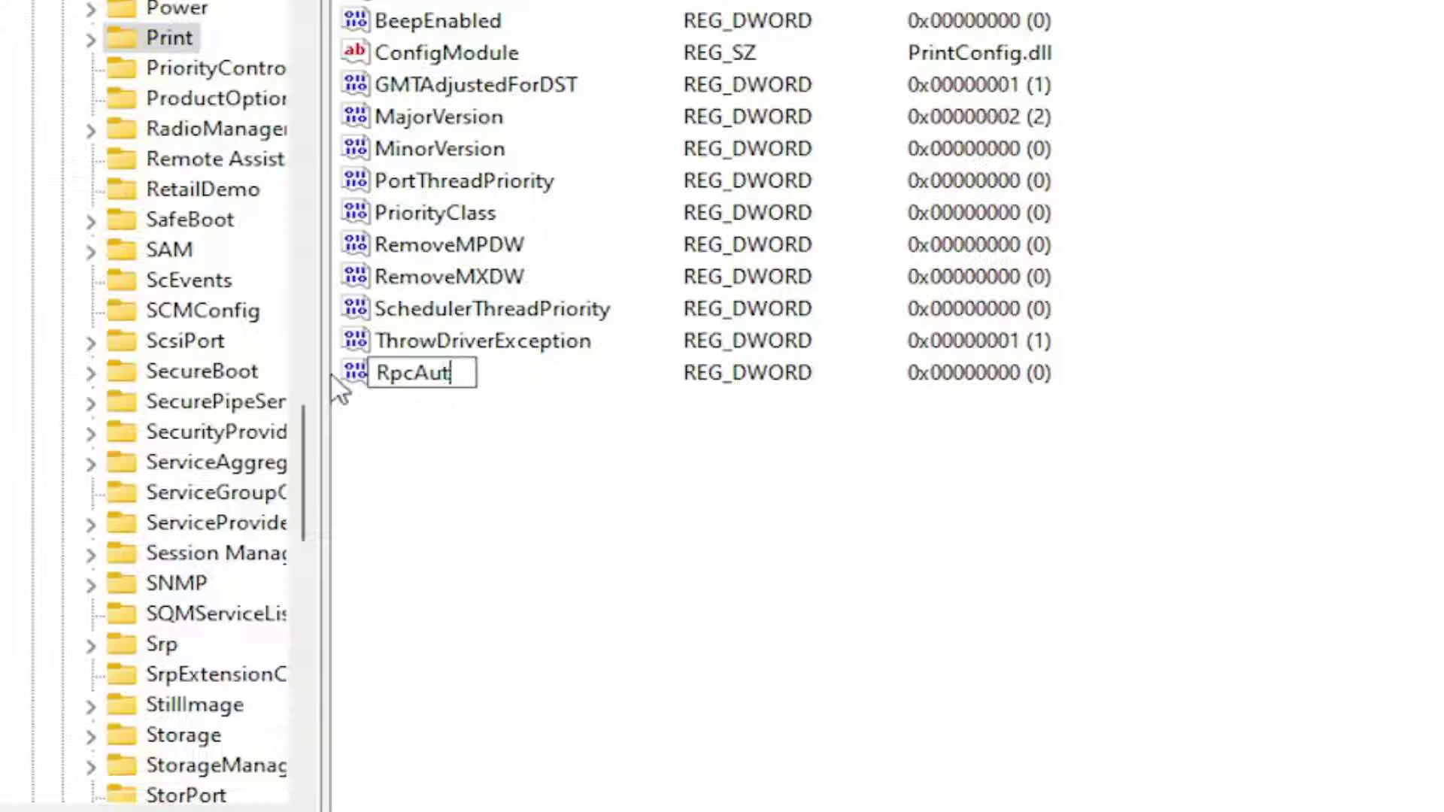
type("hnLe")
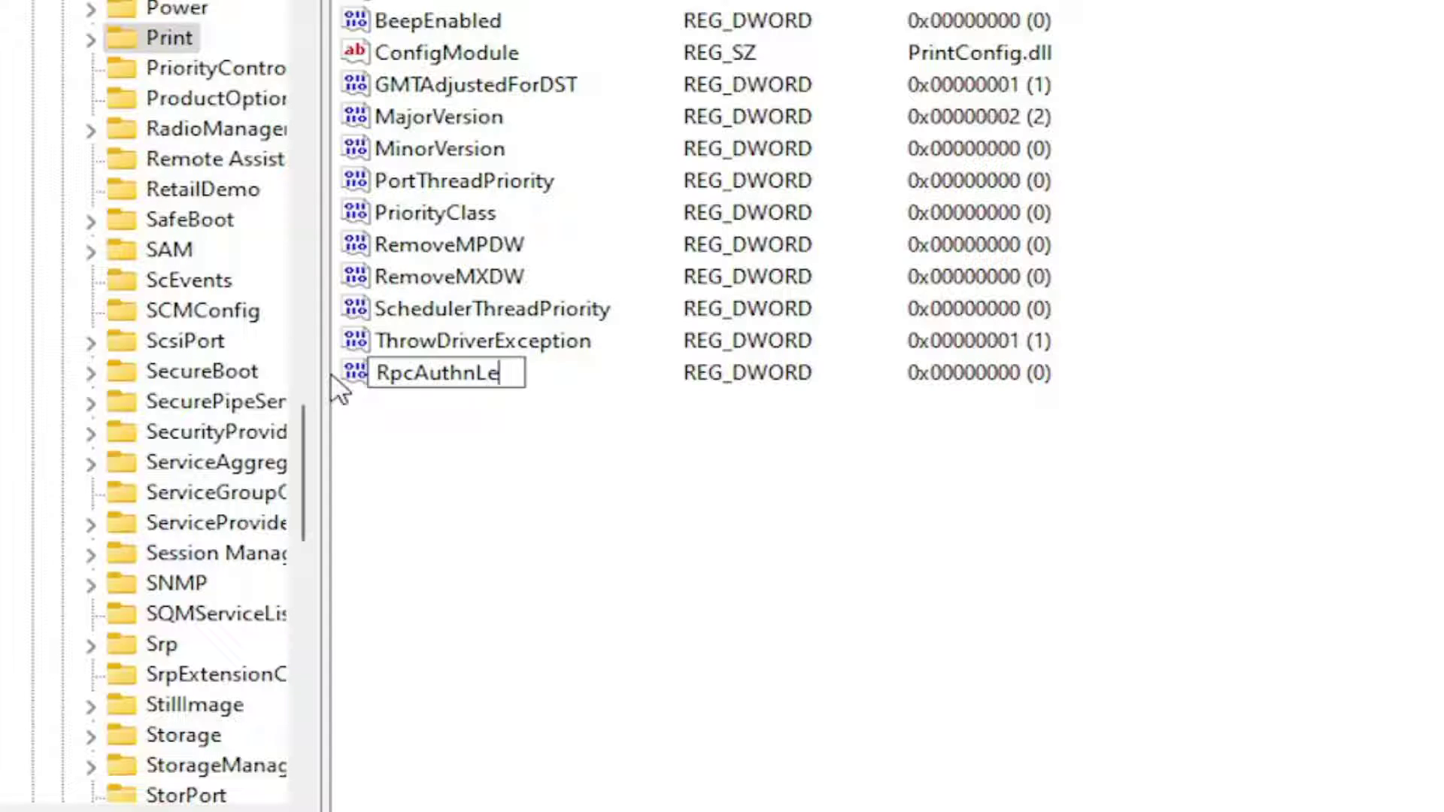
type("velPriv")
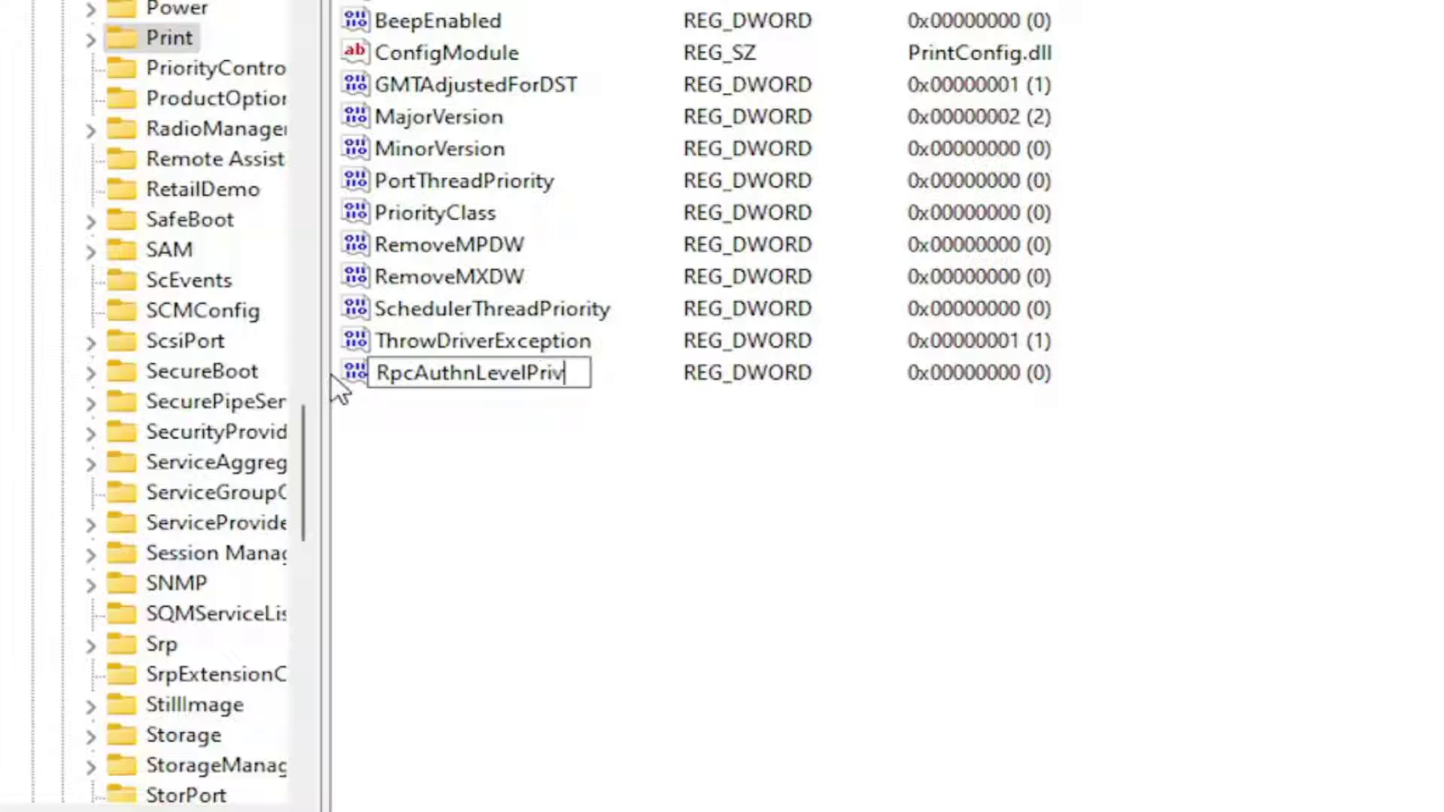
type("acyEnabled")
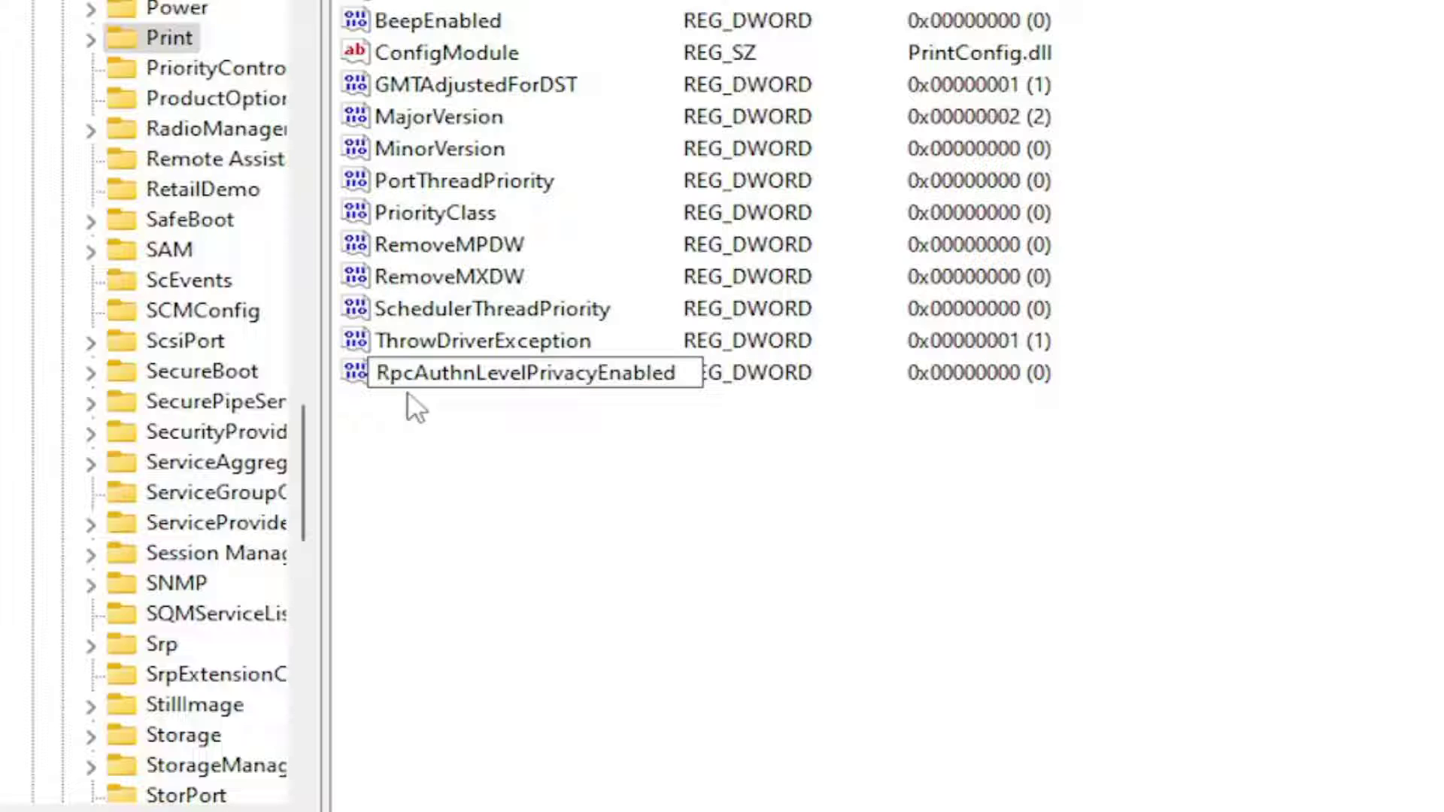
key("Return")
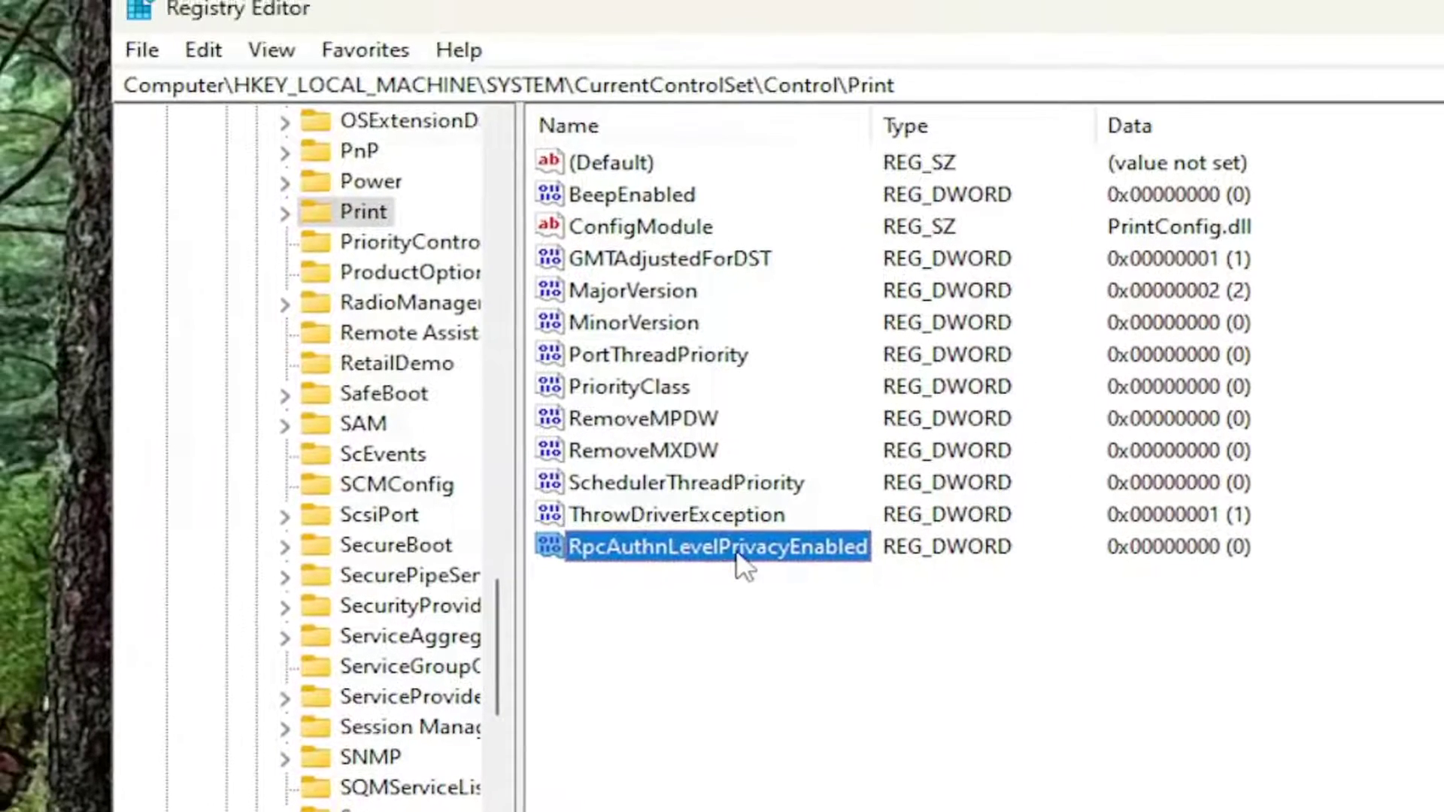
double_click(545, 376)
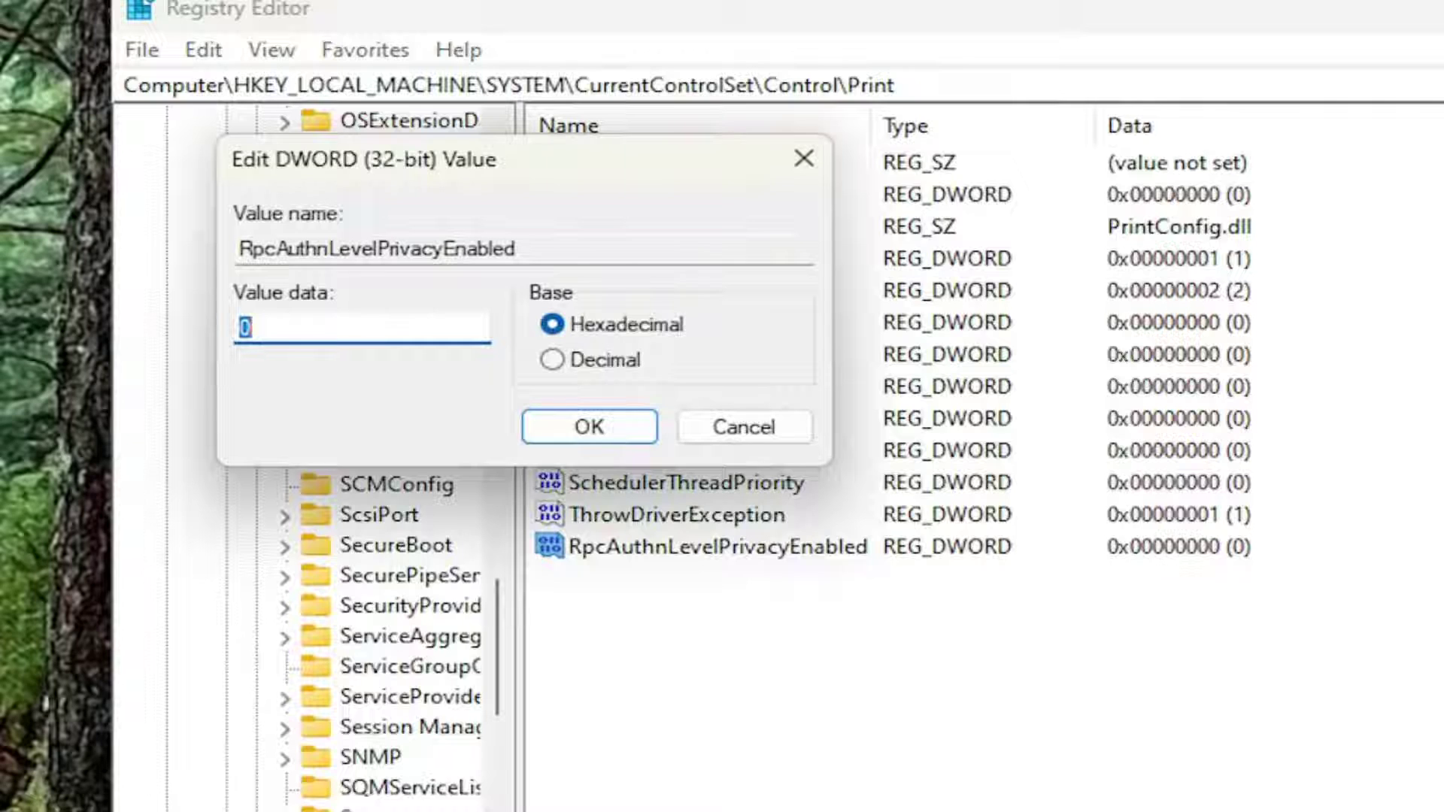
left_click(278, 329)
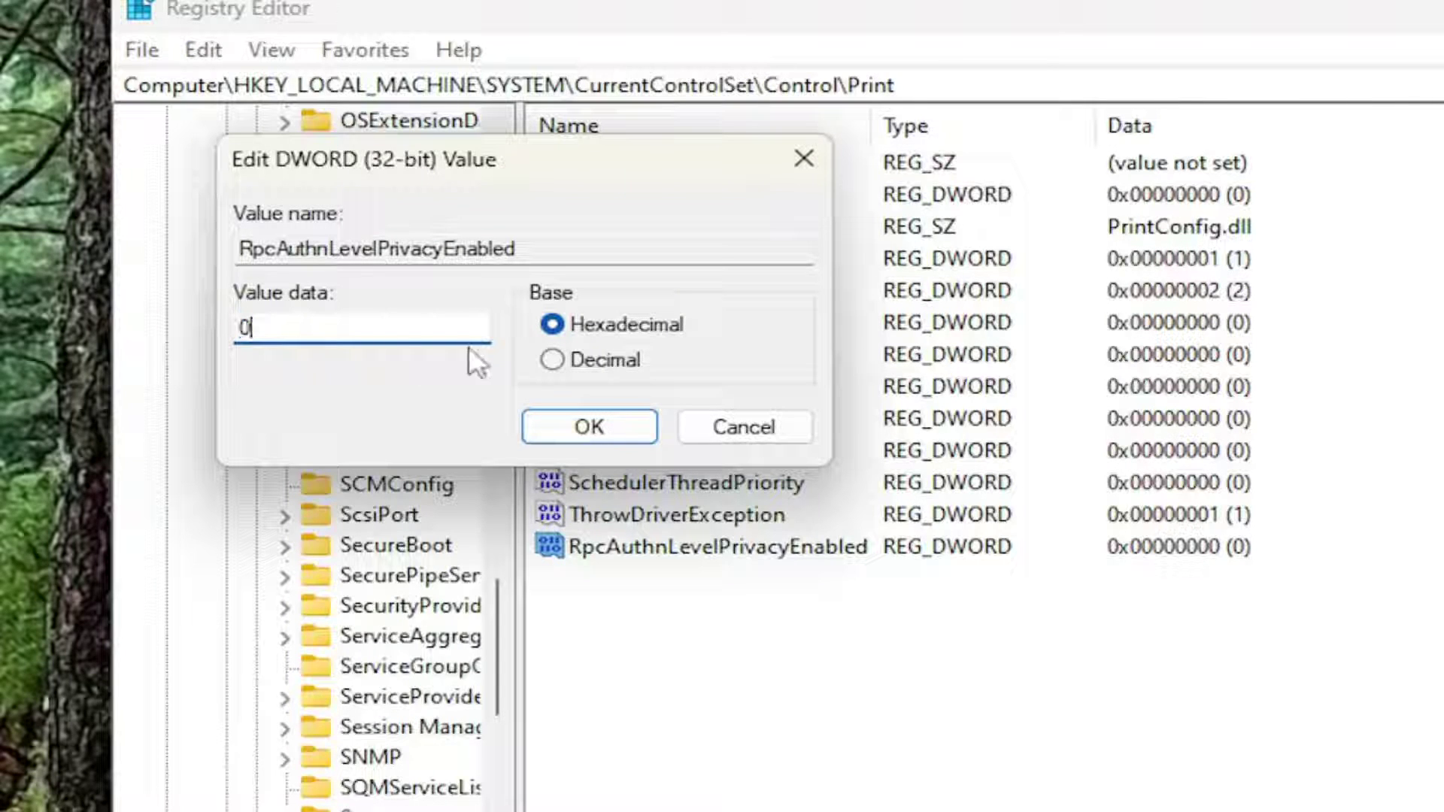
left_click(613, 432)
- Collapse the Control, CurrentControlSet, SYSTEM and HKEY_LOCAL_MACHINE keys and close Registry Editor
scroll(413, 428, "up", 9)
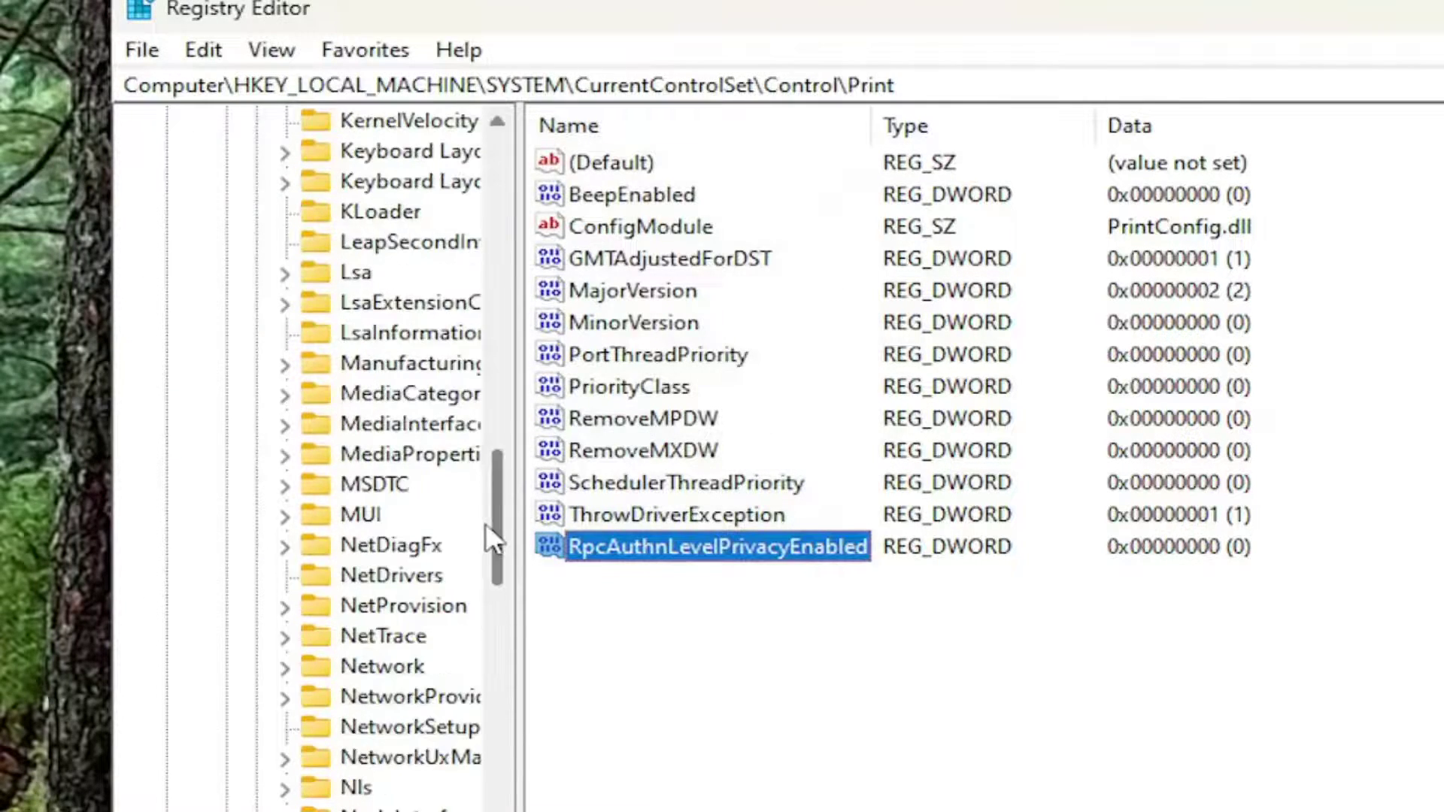
scroll(485, 522, "up", 15)
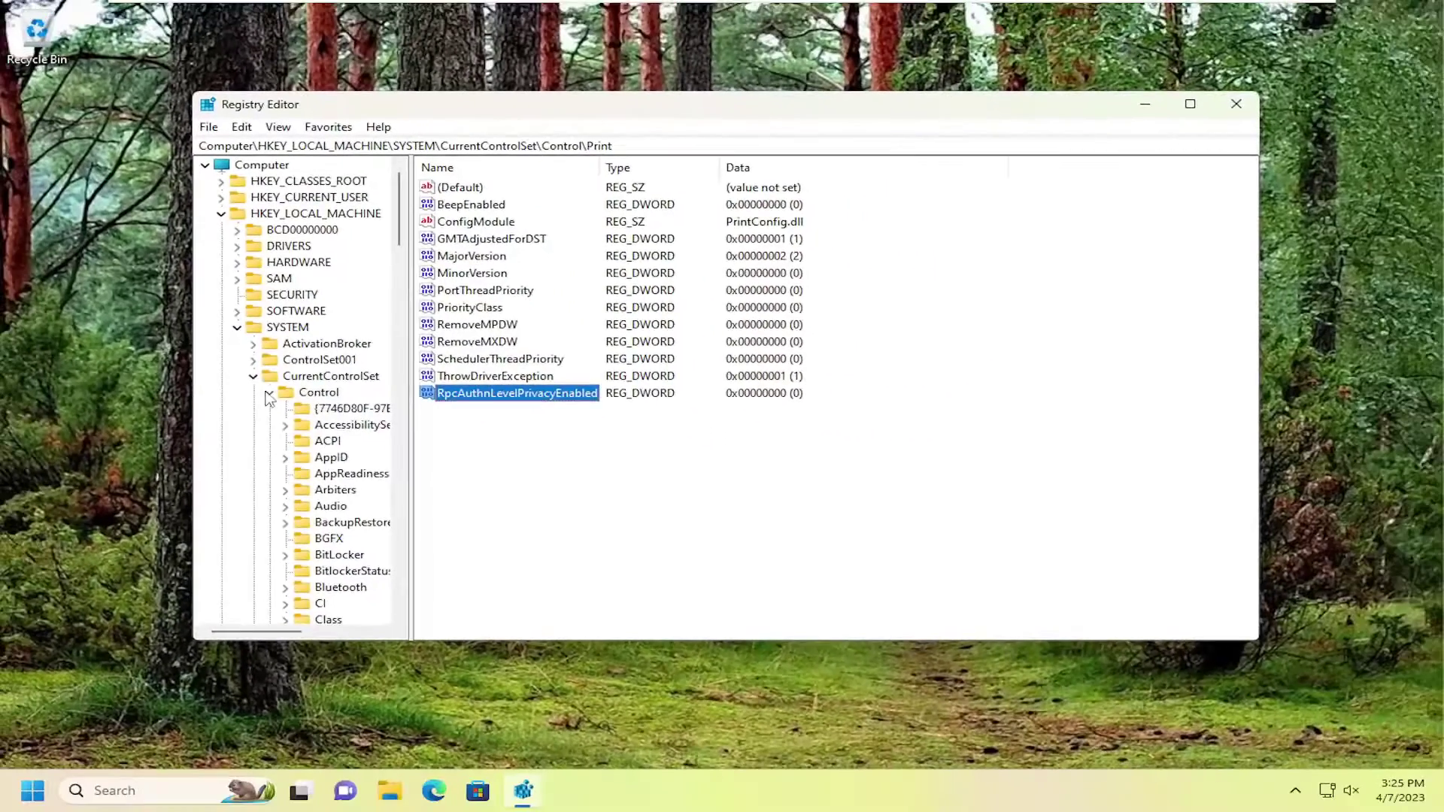
left_click(268, 392)
left_click(254, 376)
left_click(237, 327)
left_click(221, 214)
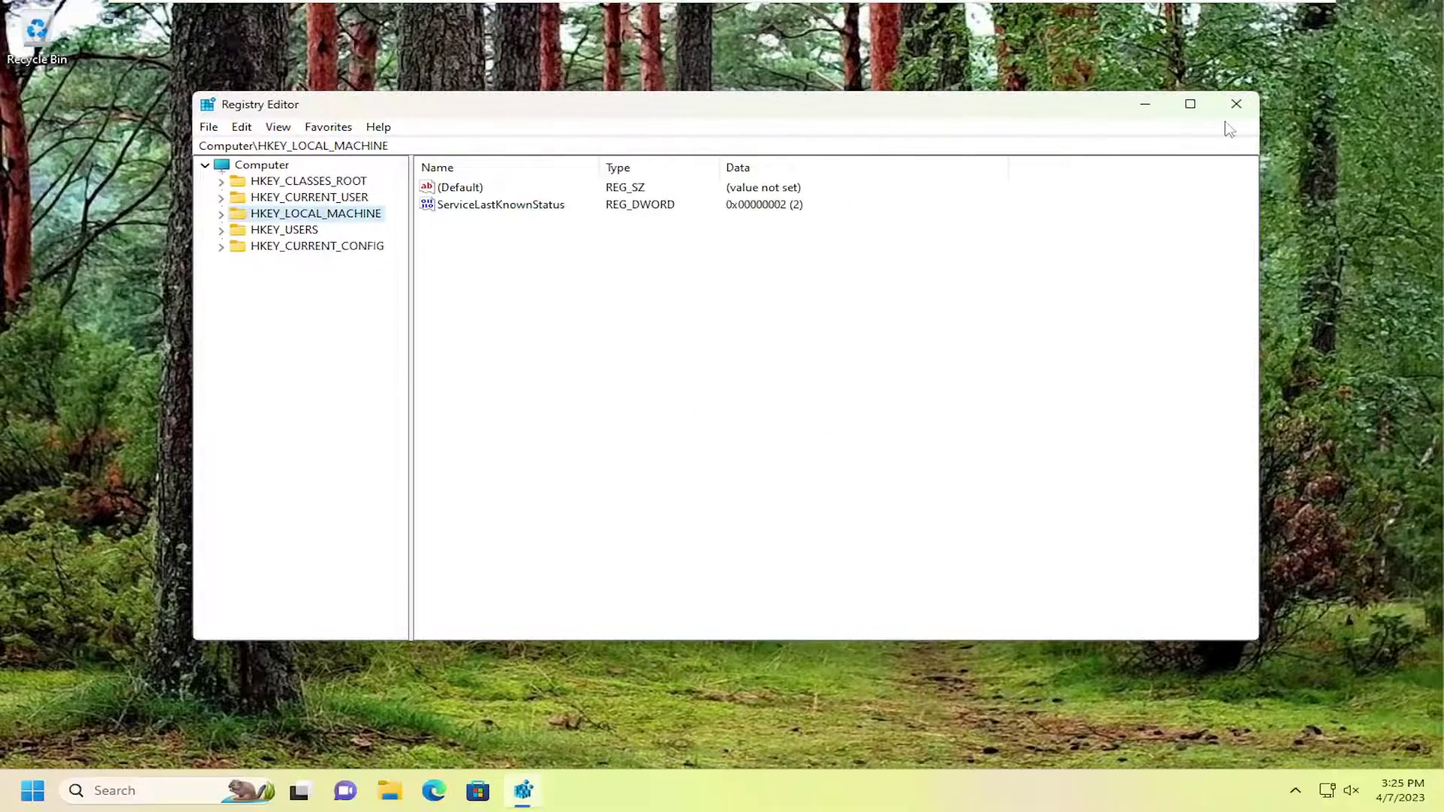
left_click(1235, 105)
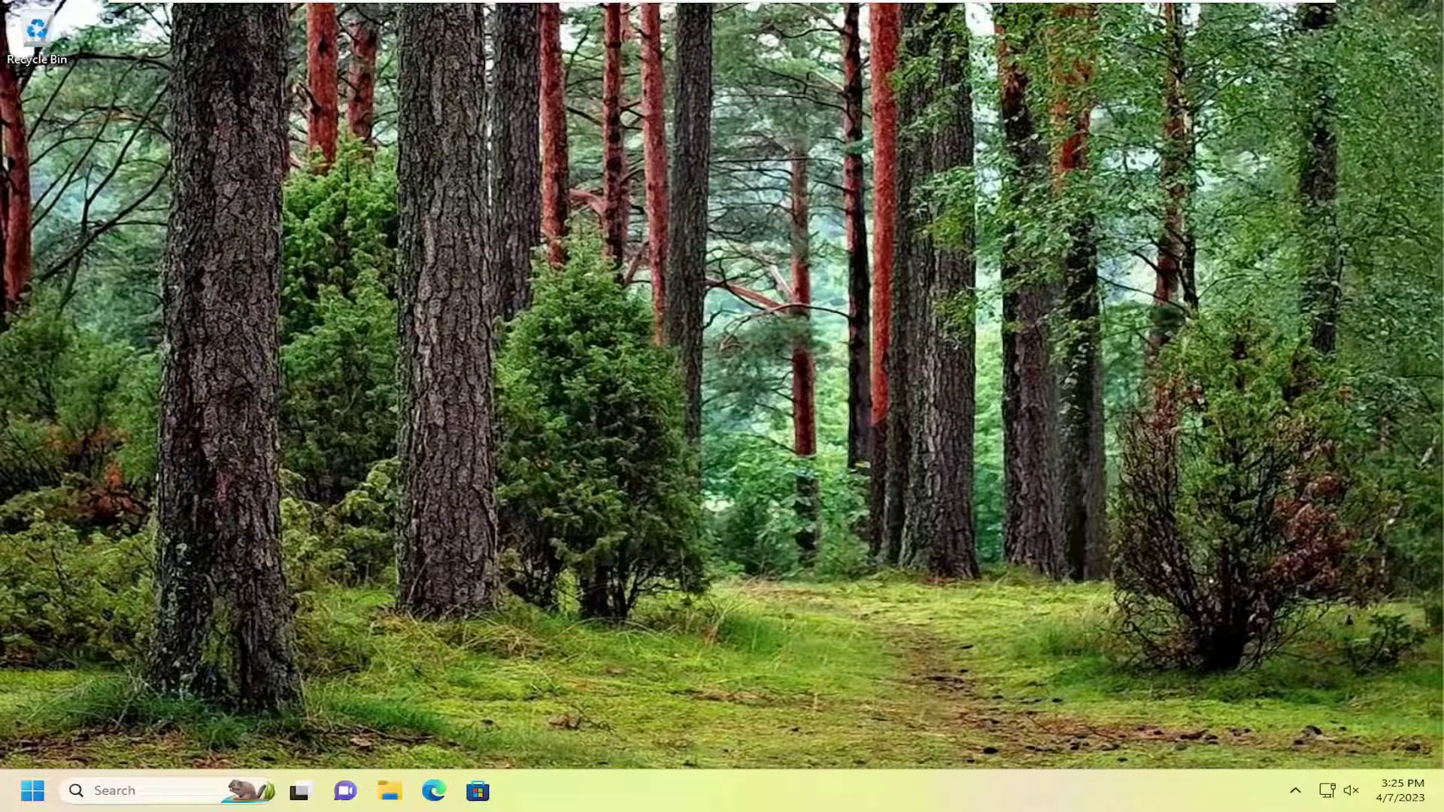
- Open the Services app from Windows Search for 'services' and find Print Spooler
left_click(114, 803)
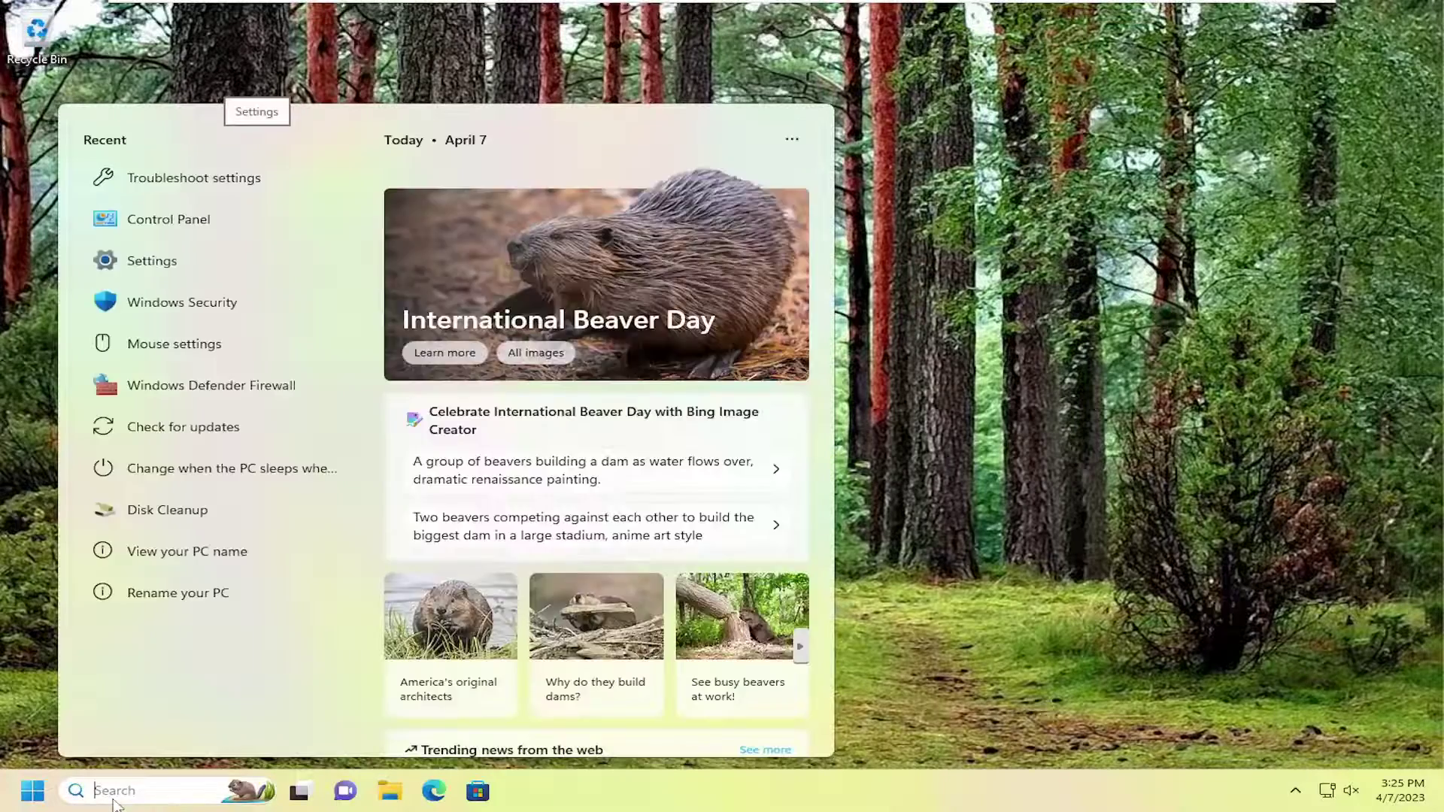
type("services")
key("Return")
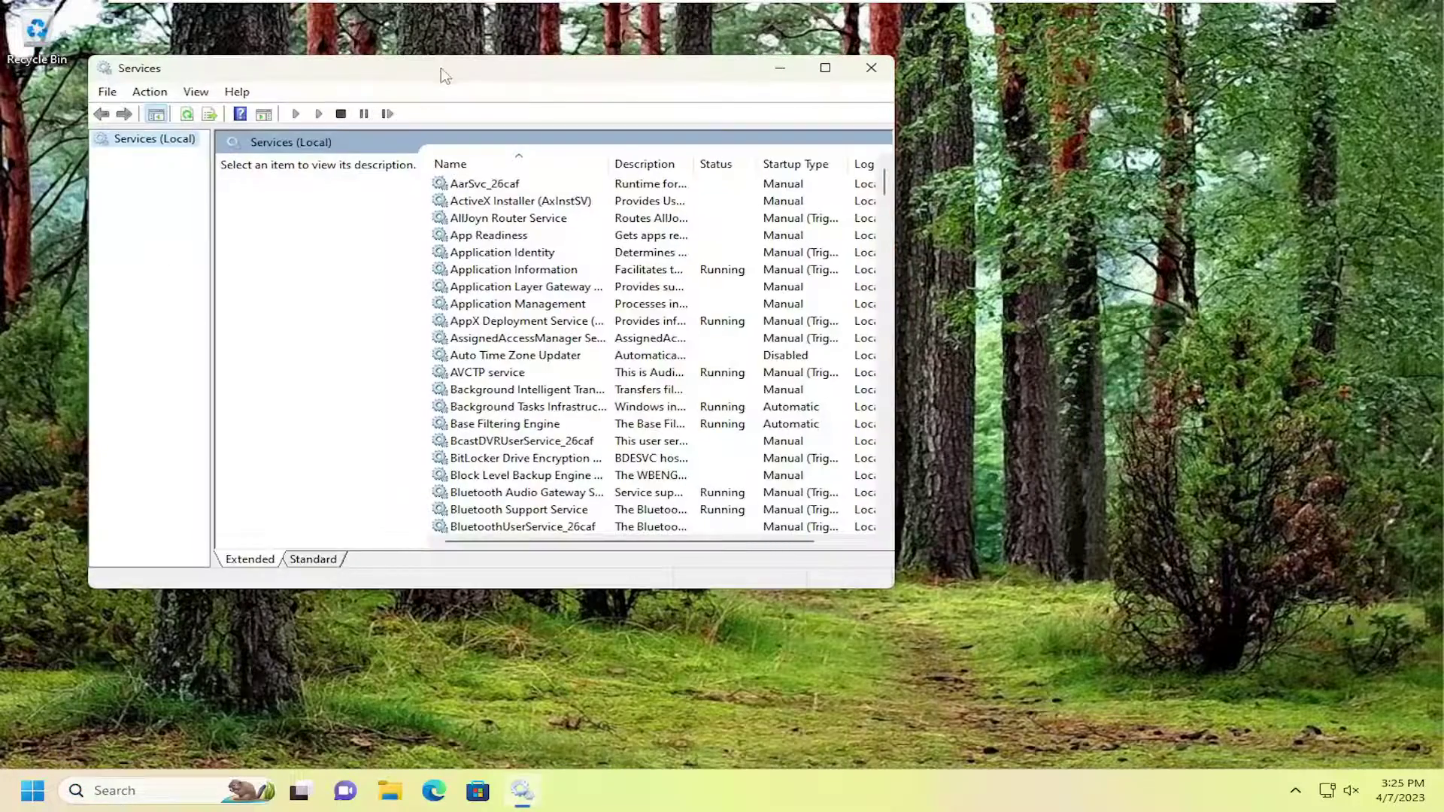
left_click_drag(443, 75, 708, 88)
scroll(797, 406, "down", 15)
scroll(797, 406, "down", 20)
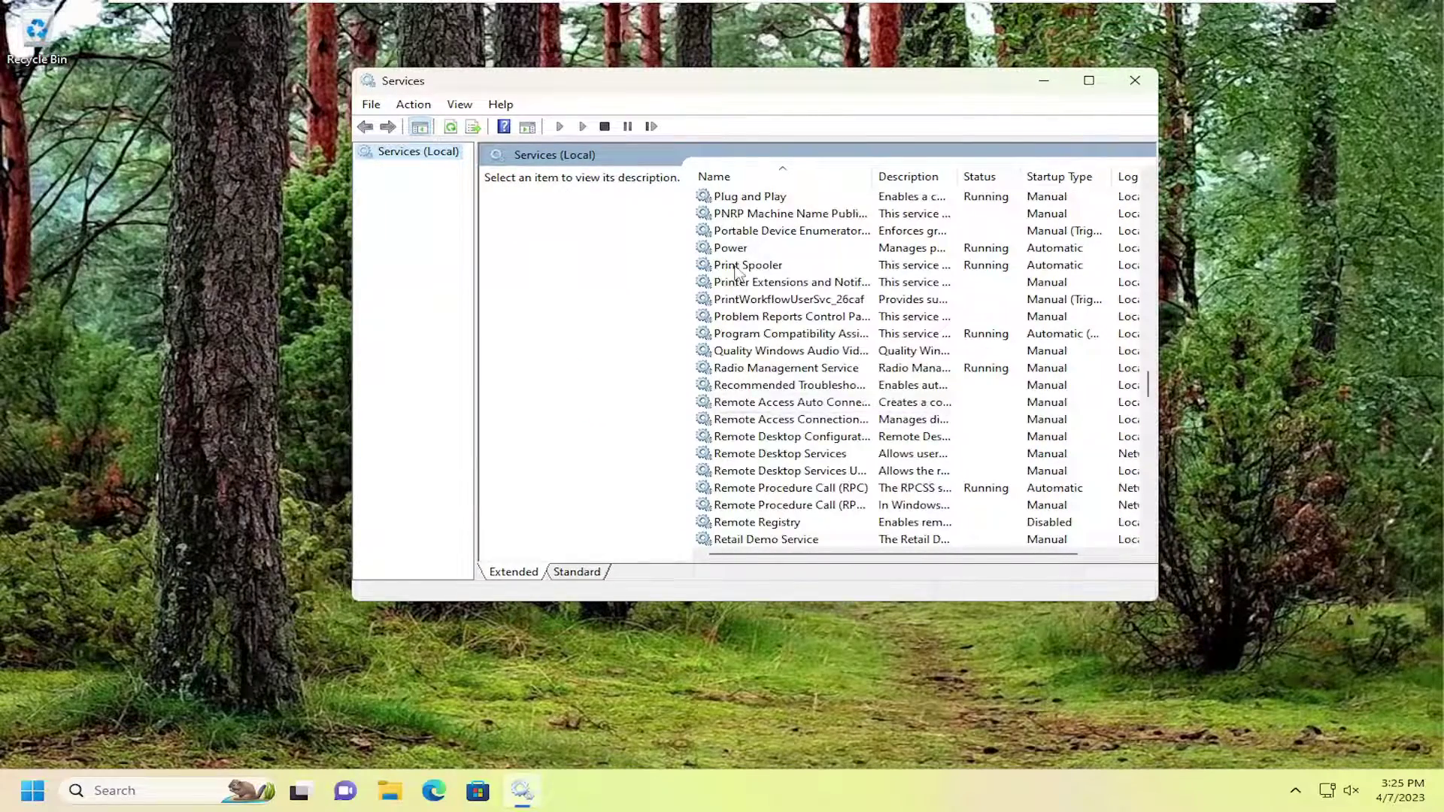
- Stop and restart Print Spooler, keeping Automatic startup, then close its properties and Services
double_click(747, 265)
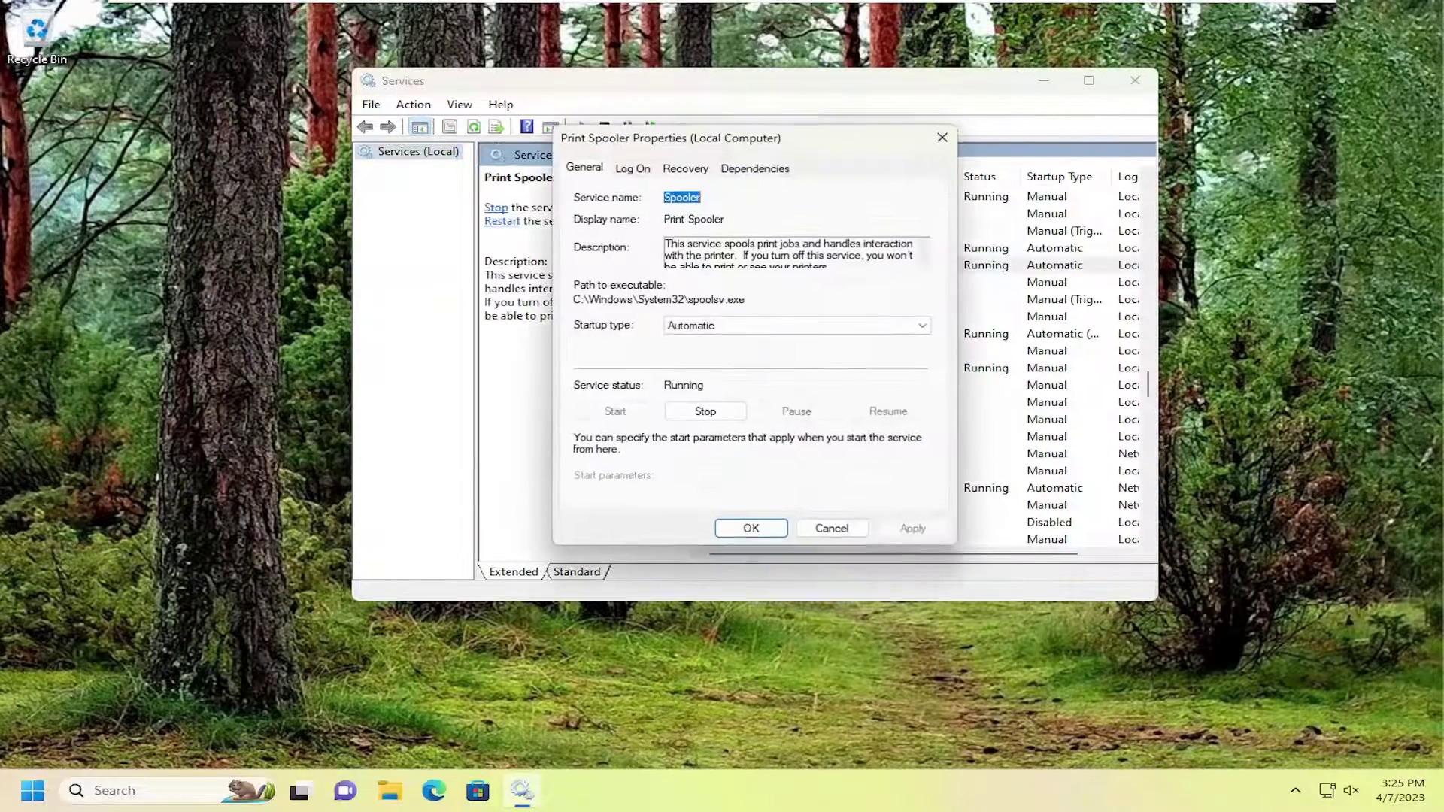
left_click(738, 327)
left_click(715, 356)
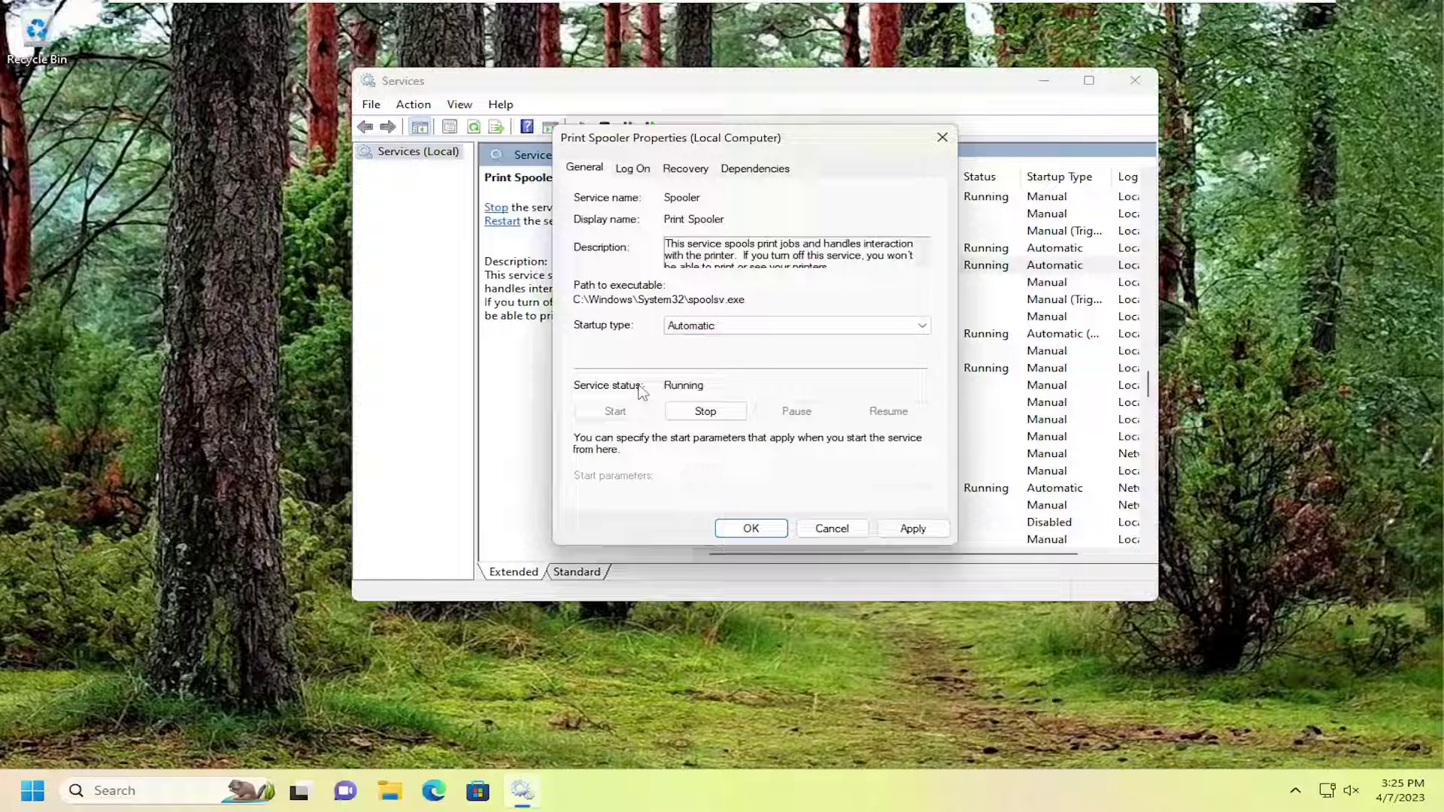
left_click(706, 411)
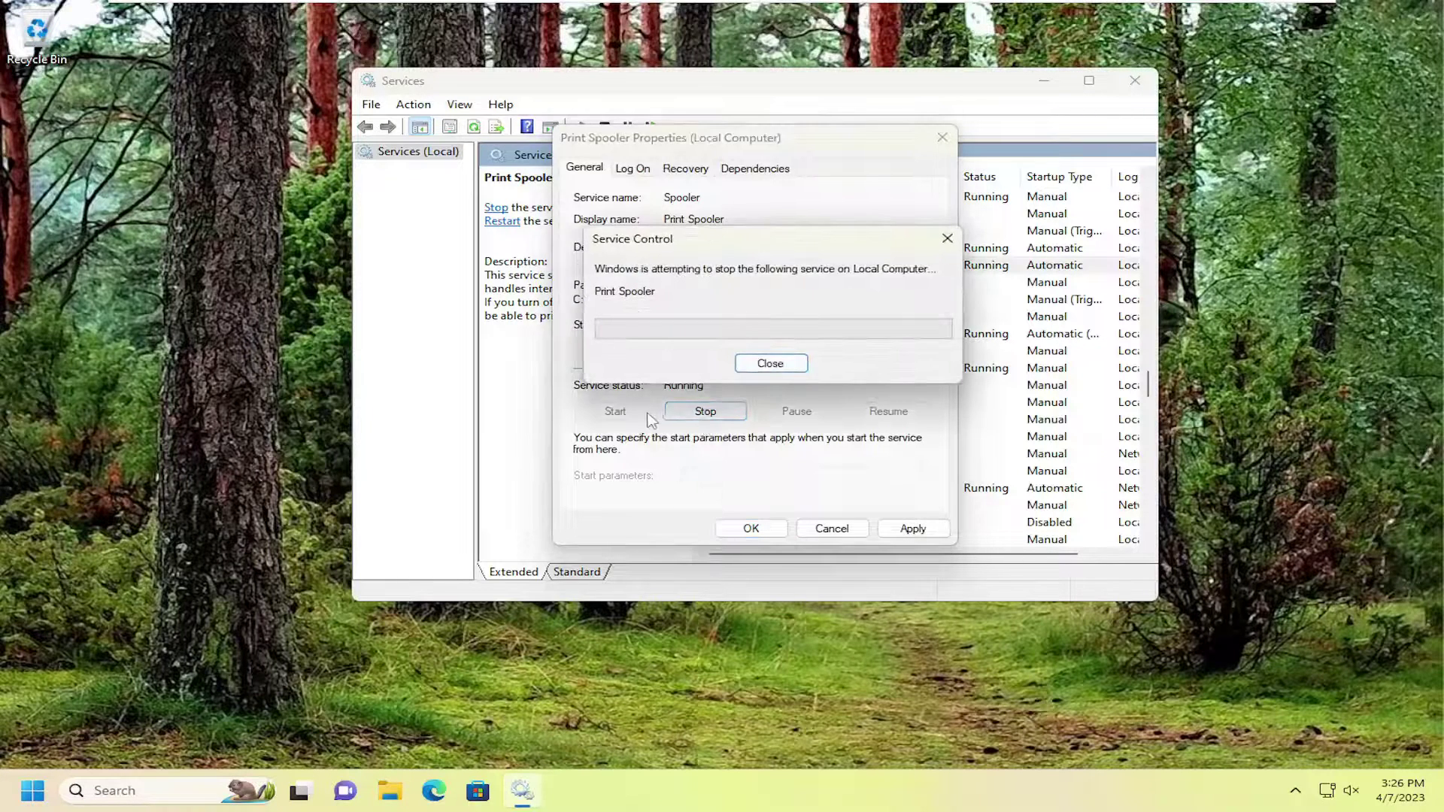
left_click(615, 411)
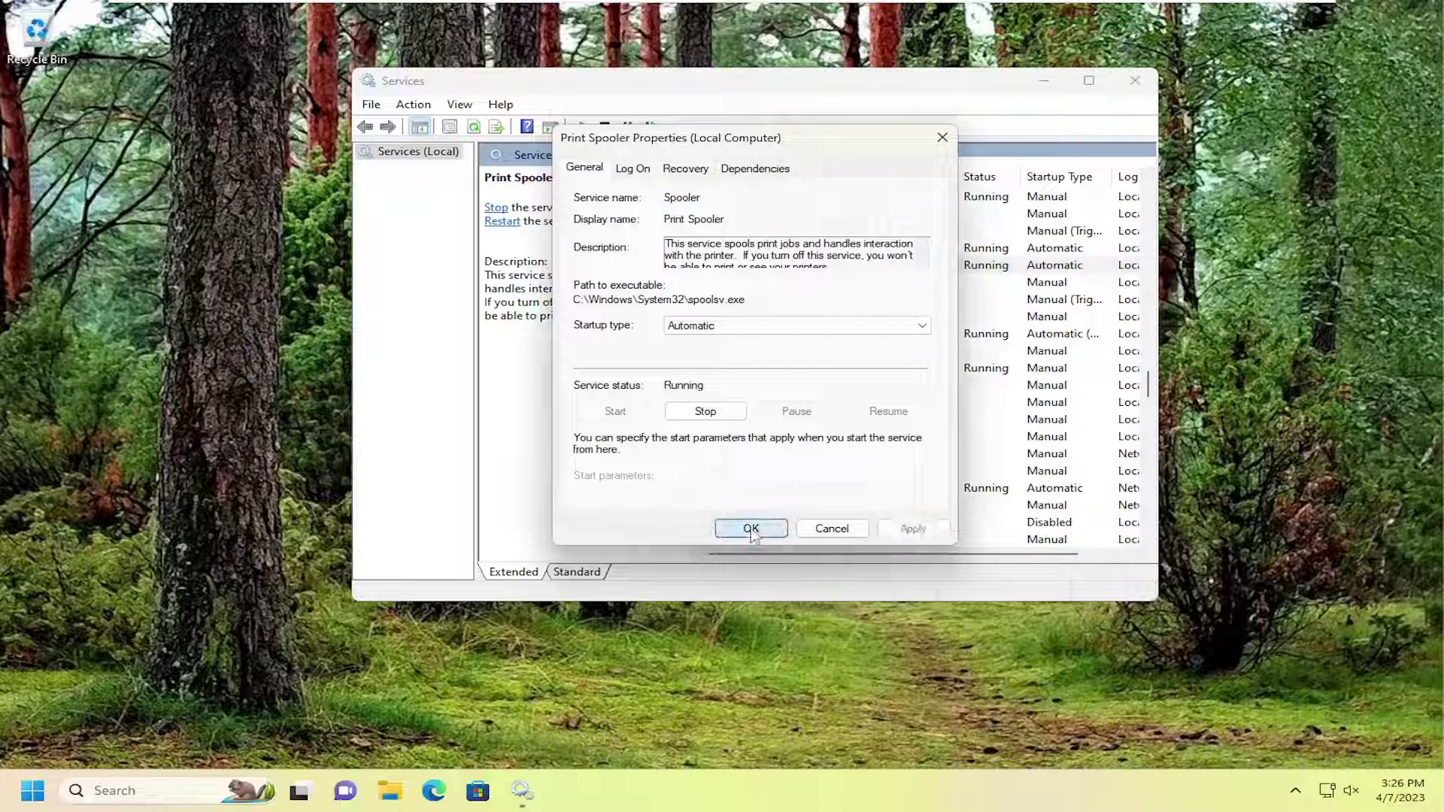
left_click(750, 529)
left_click(1137, 80)
right_click(32, 790)
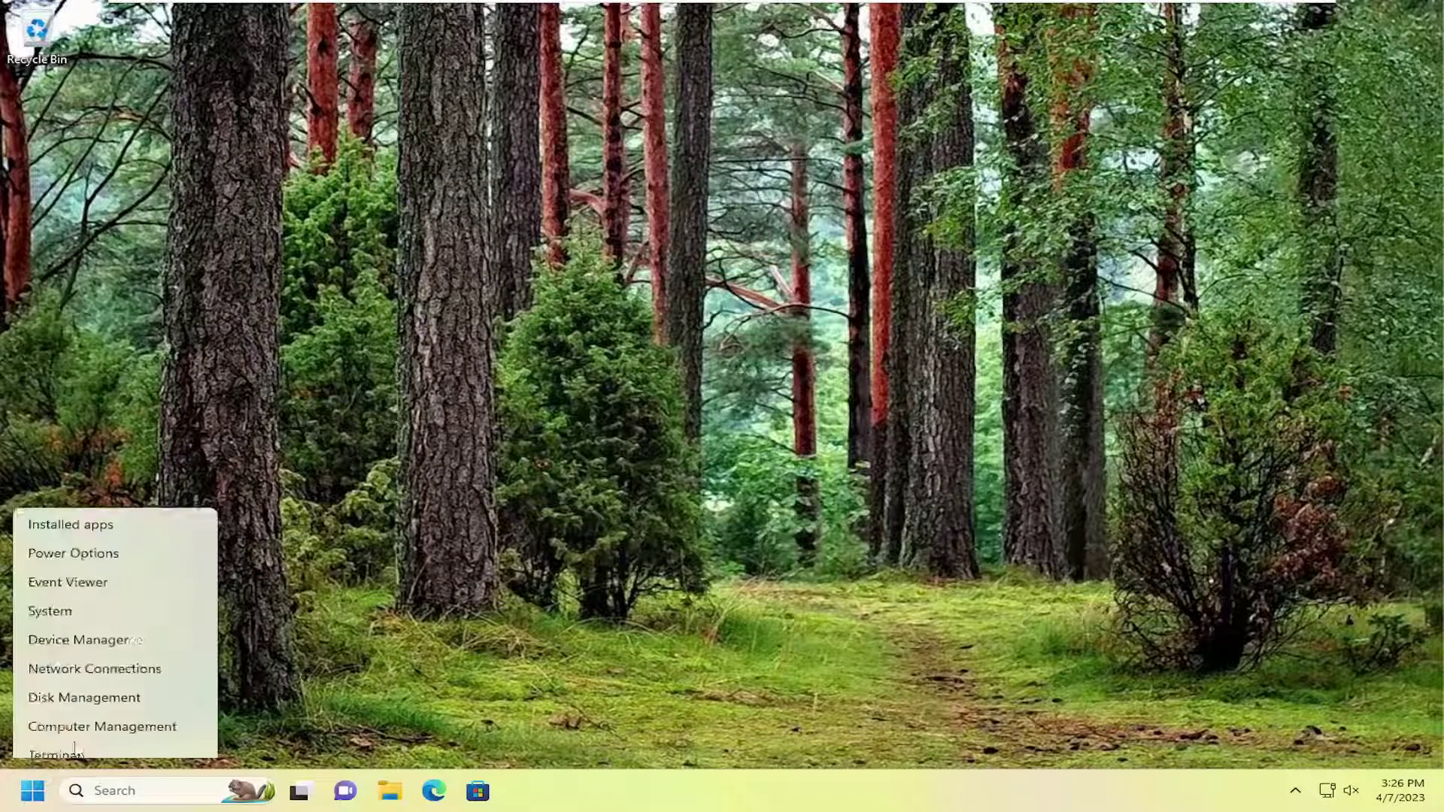